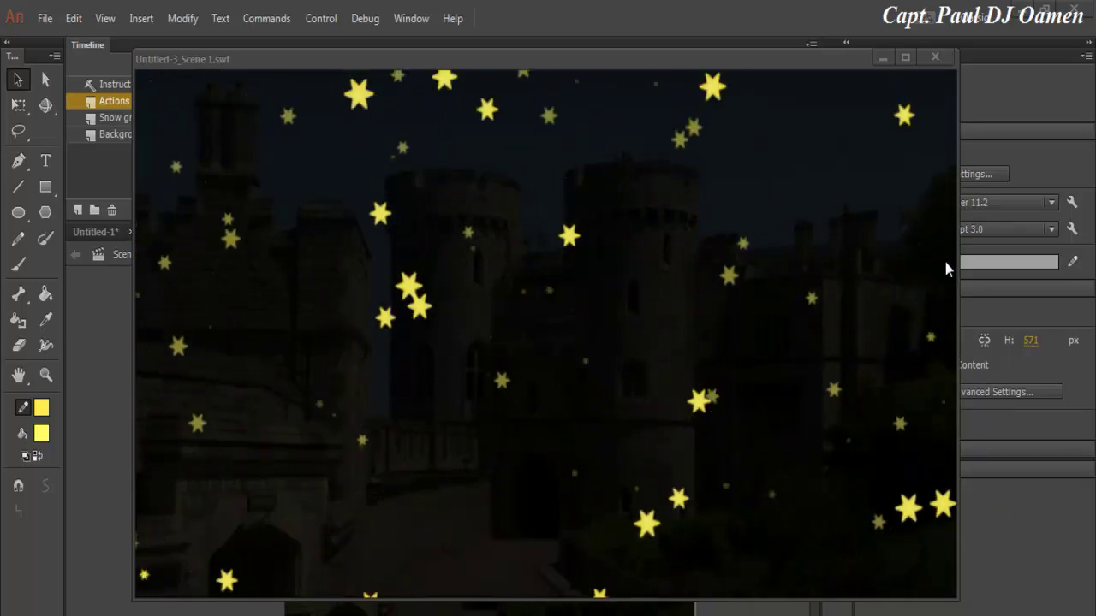
- Close the star test preview and create a new document from the Animation > Scripted Snow template
left_click(944, 59)
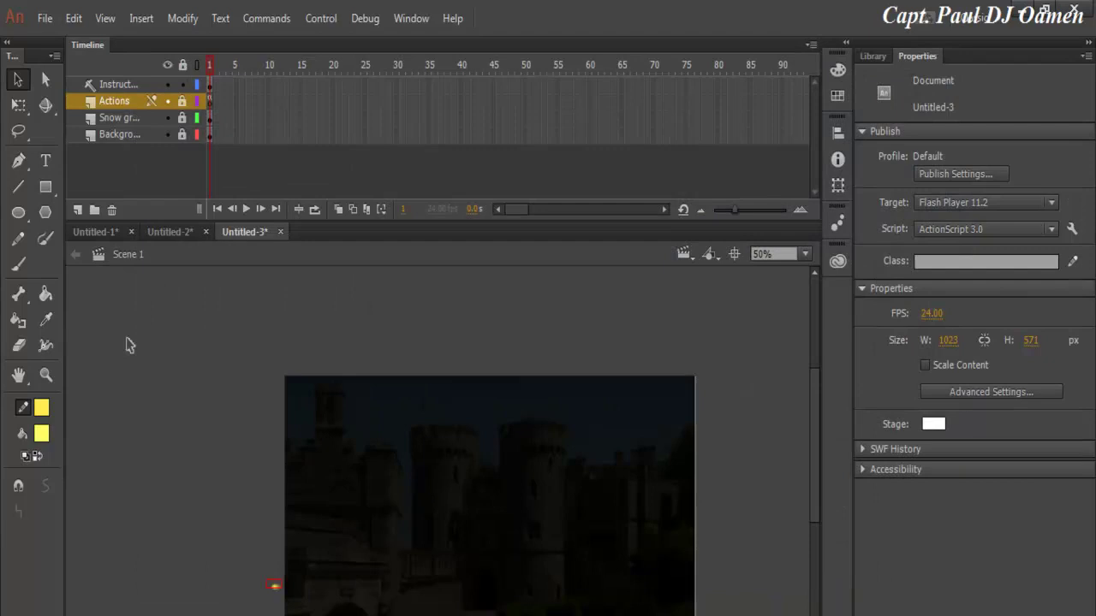
left_click(48, 21)
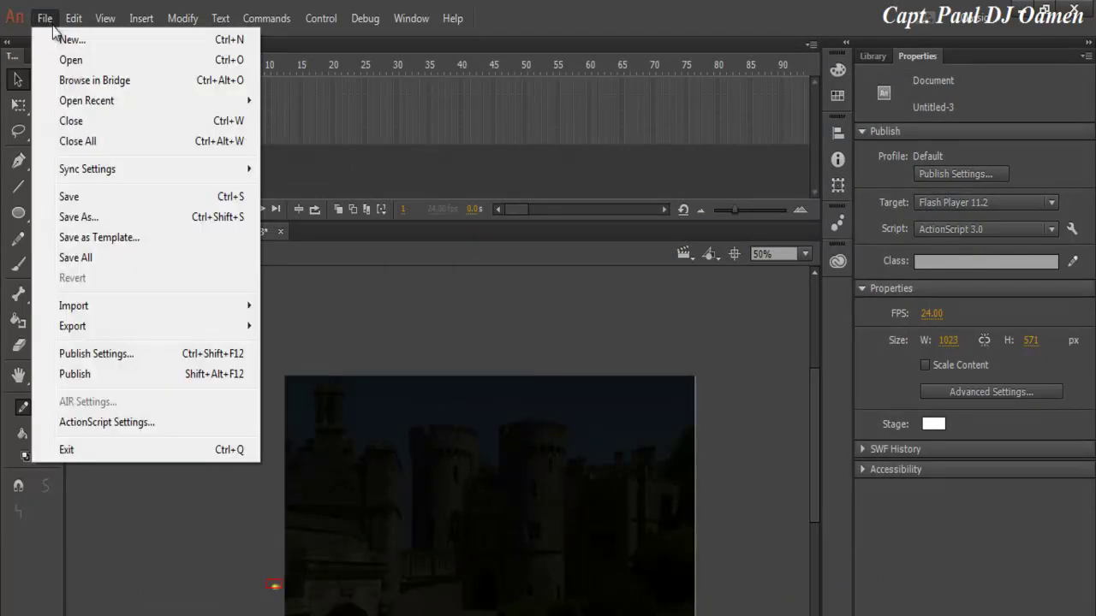
left_click(67, 39)
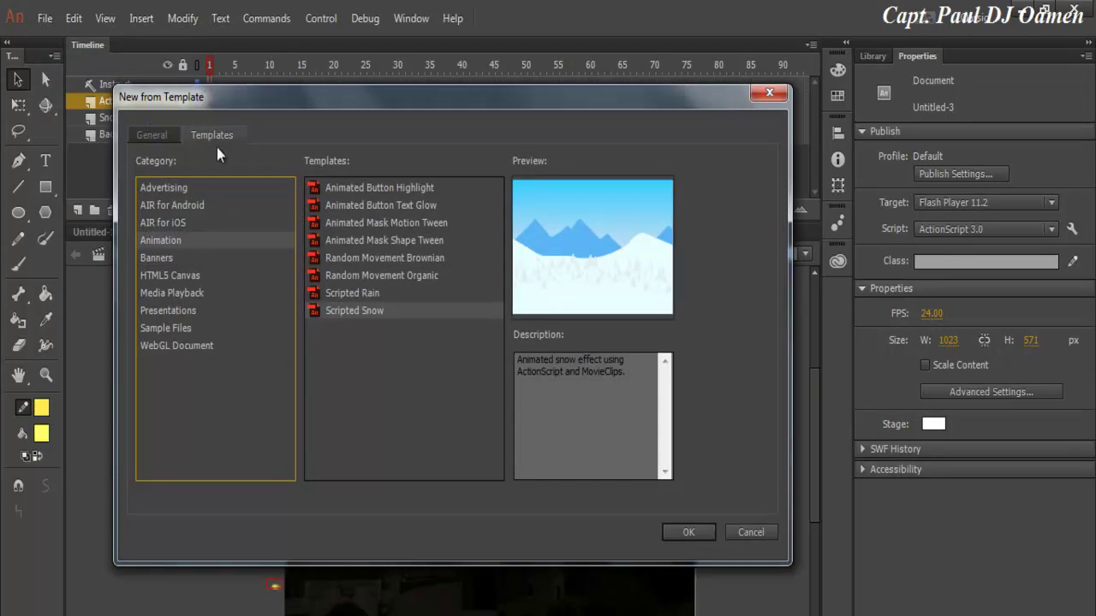
left_click(161, 139)
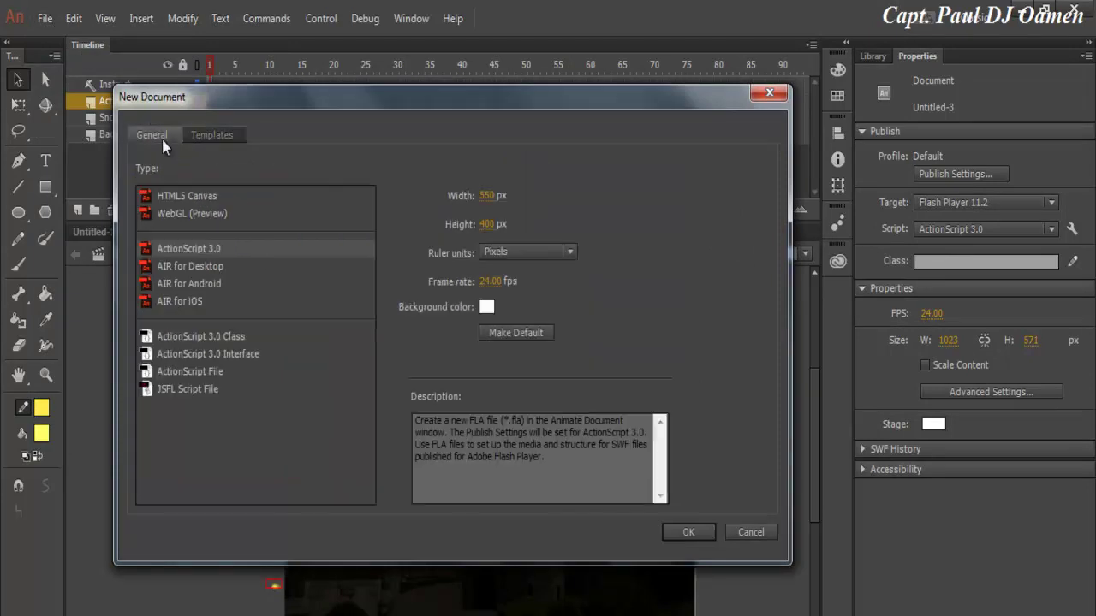
left_click(212, 140)
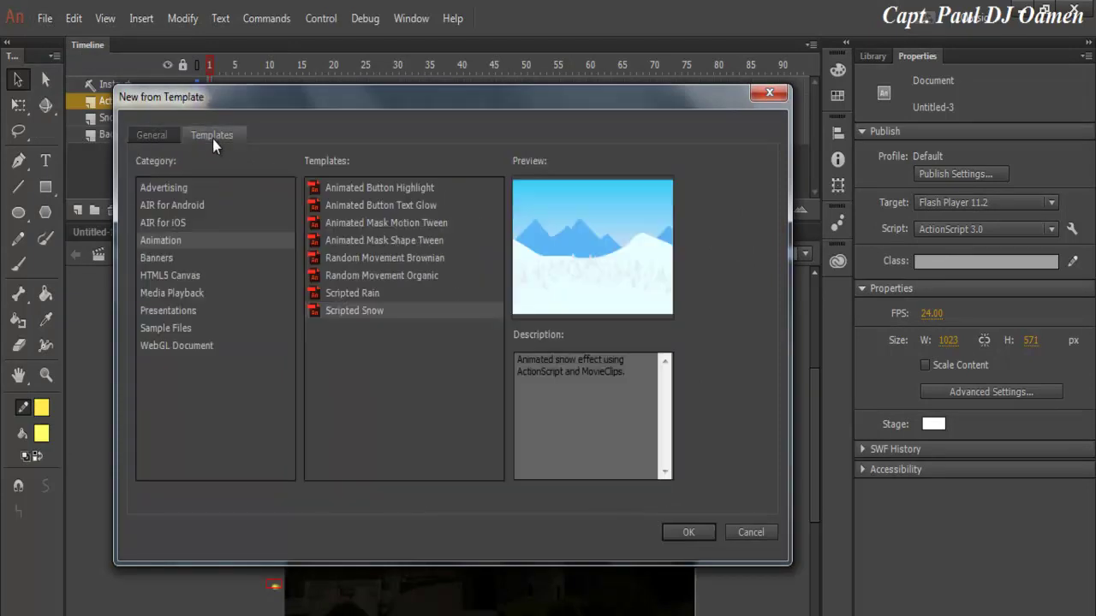
left_click(164, 244)
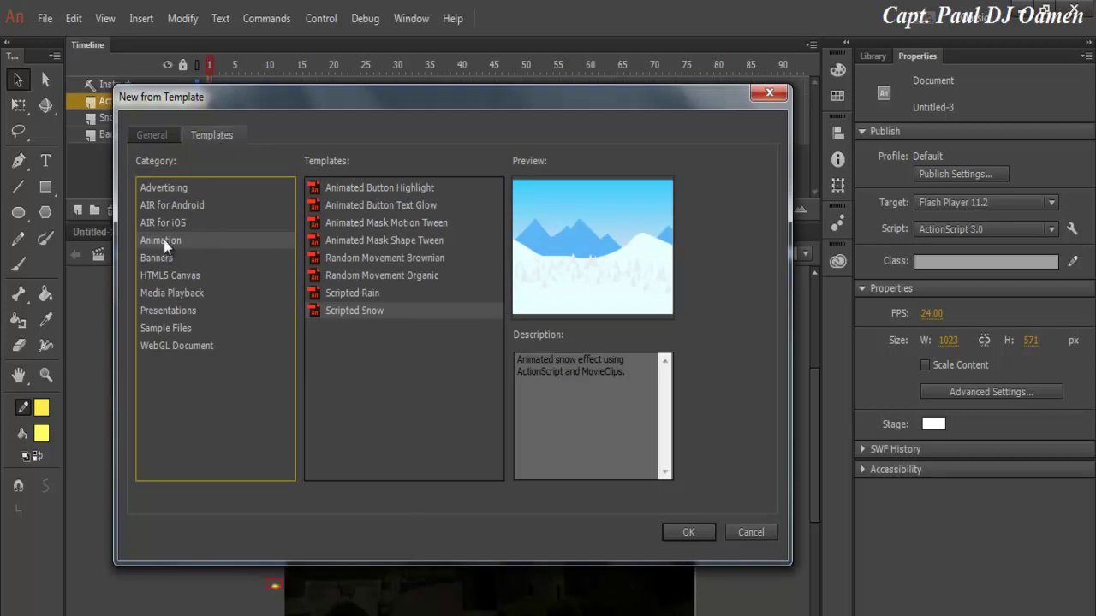
left_click(345, 312)
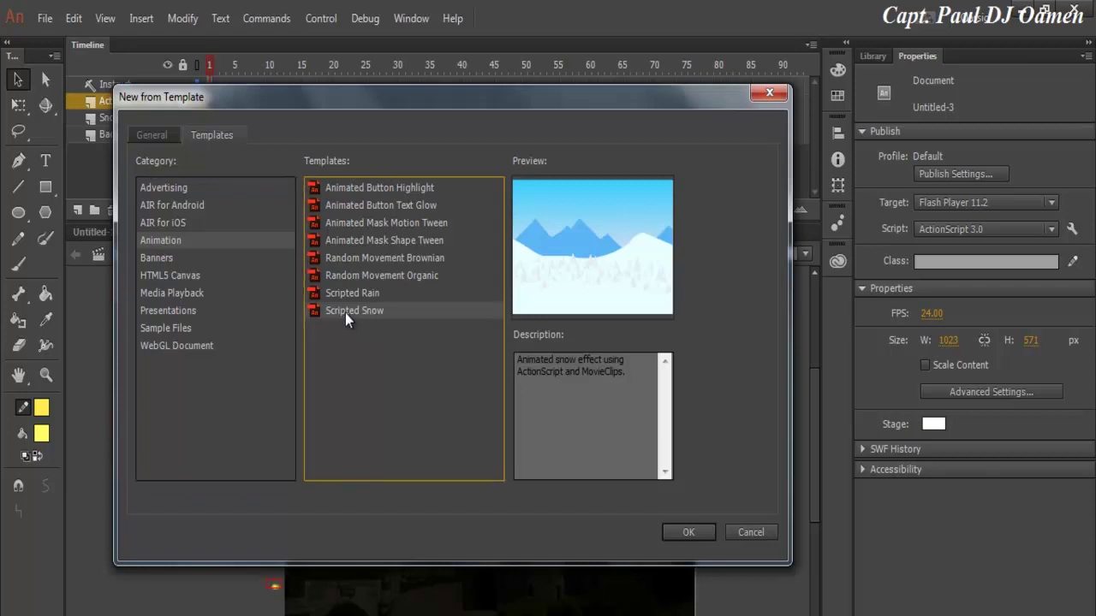
left_click(695, 532)
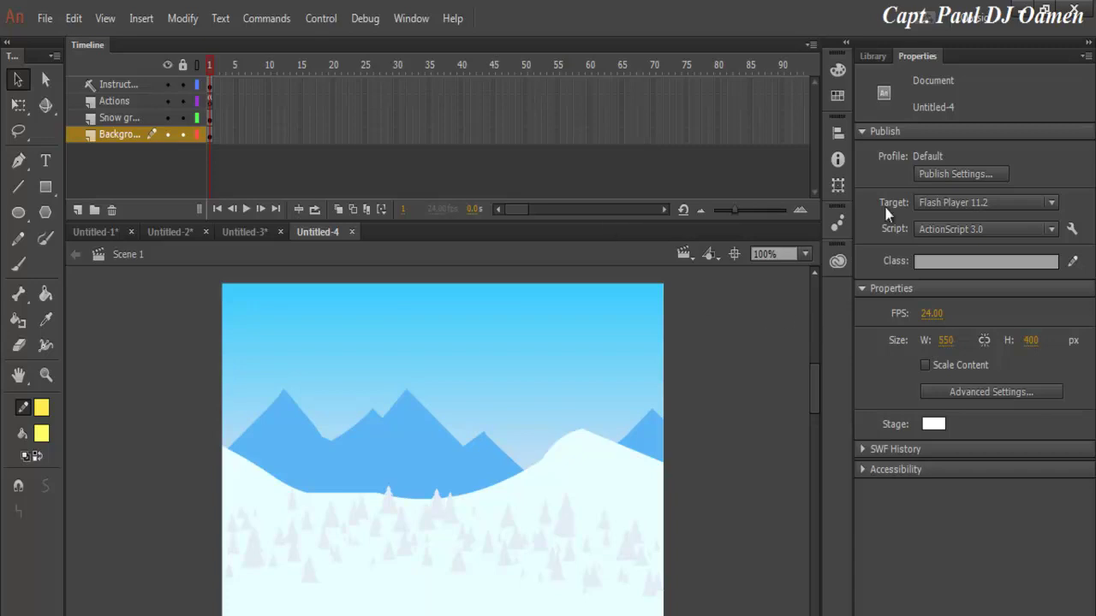
- Show the Library and drag wedding.png into it from the file browser, then close the browser
left_click(872, 58)
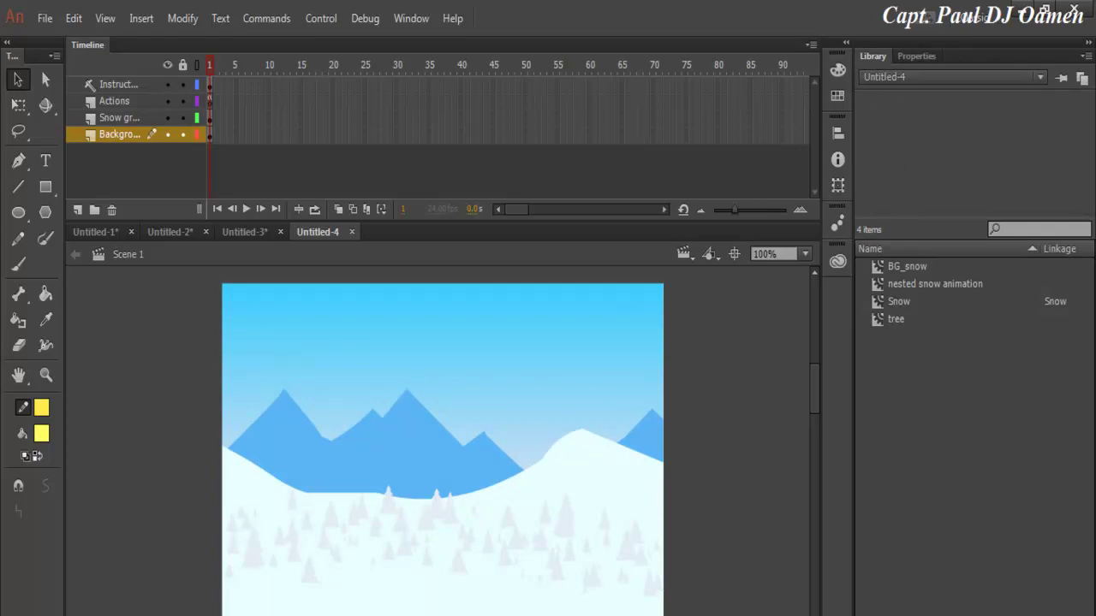
key("alt+Tab")
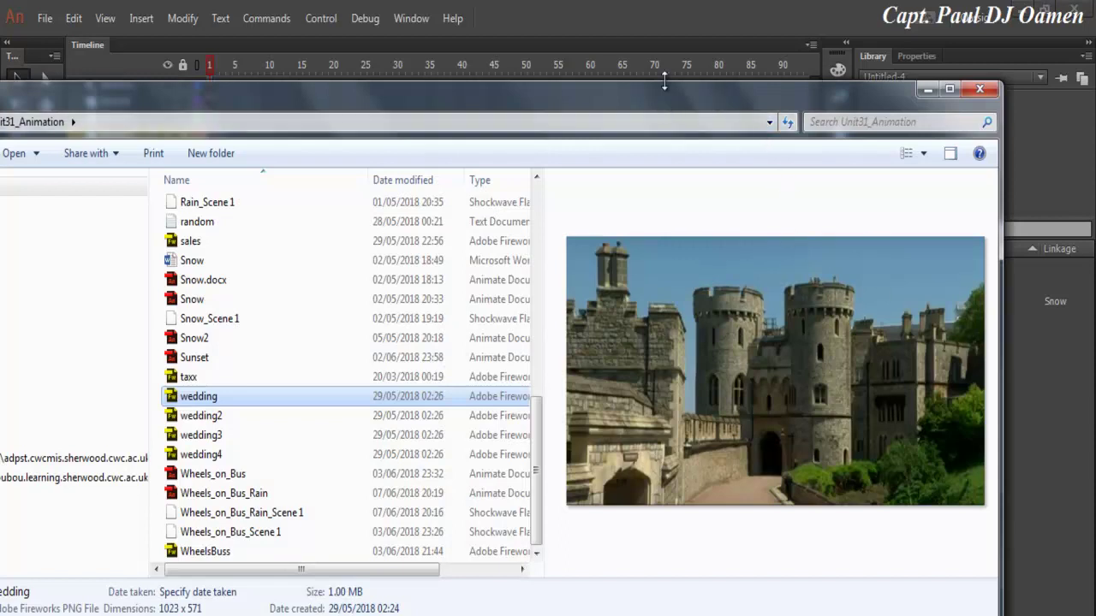
left_click_drag(670, 104, 505, 114)
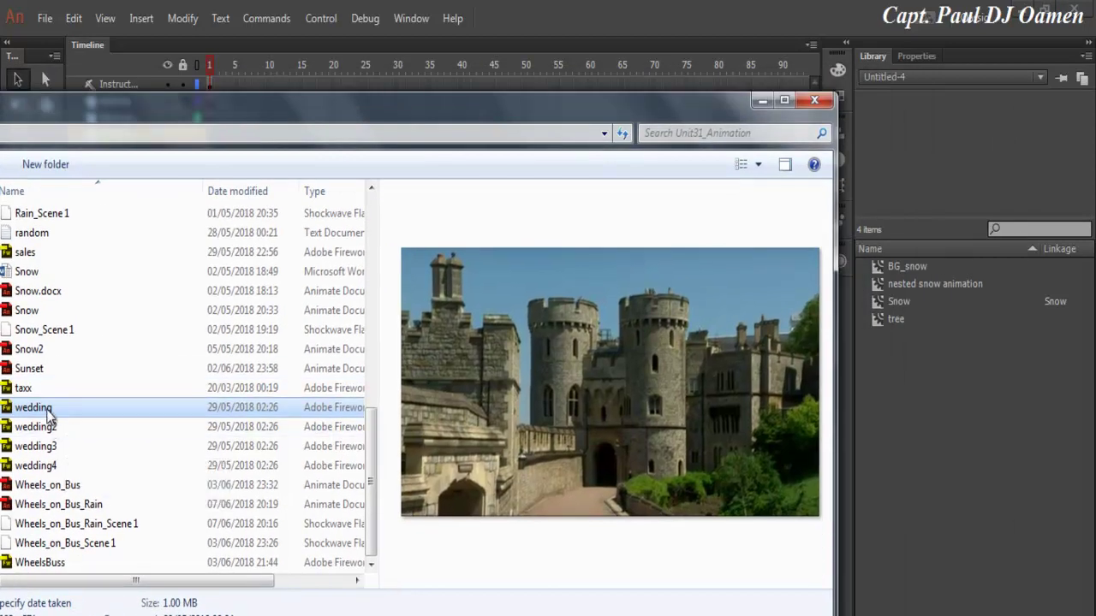
left_click_drag(48, 410, 910, 328)
left_click(814, 101)
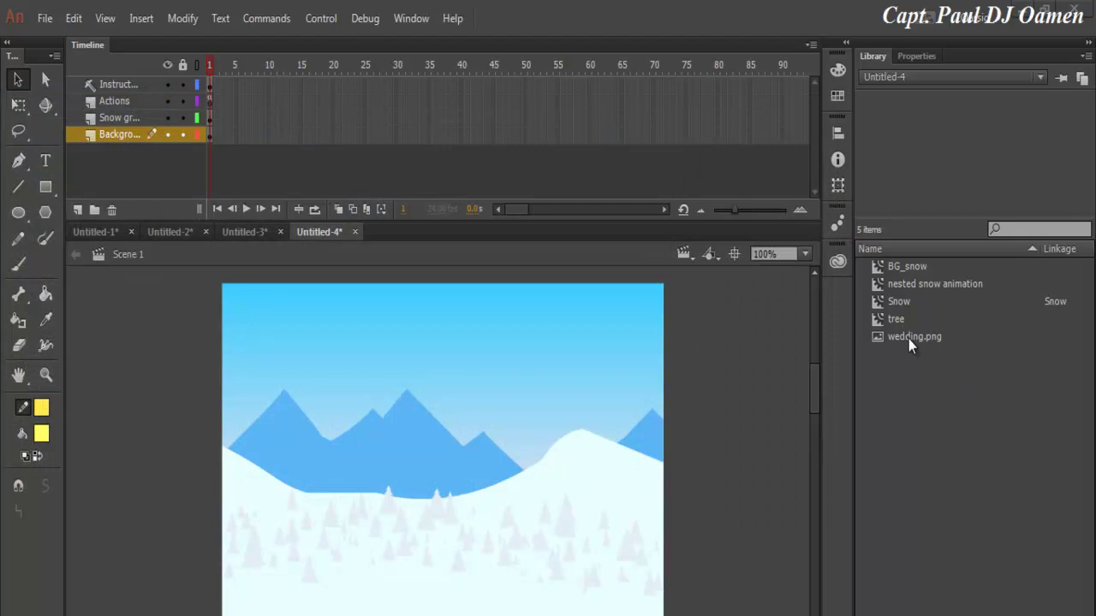
left_click(910, 339)
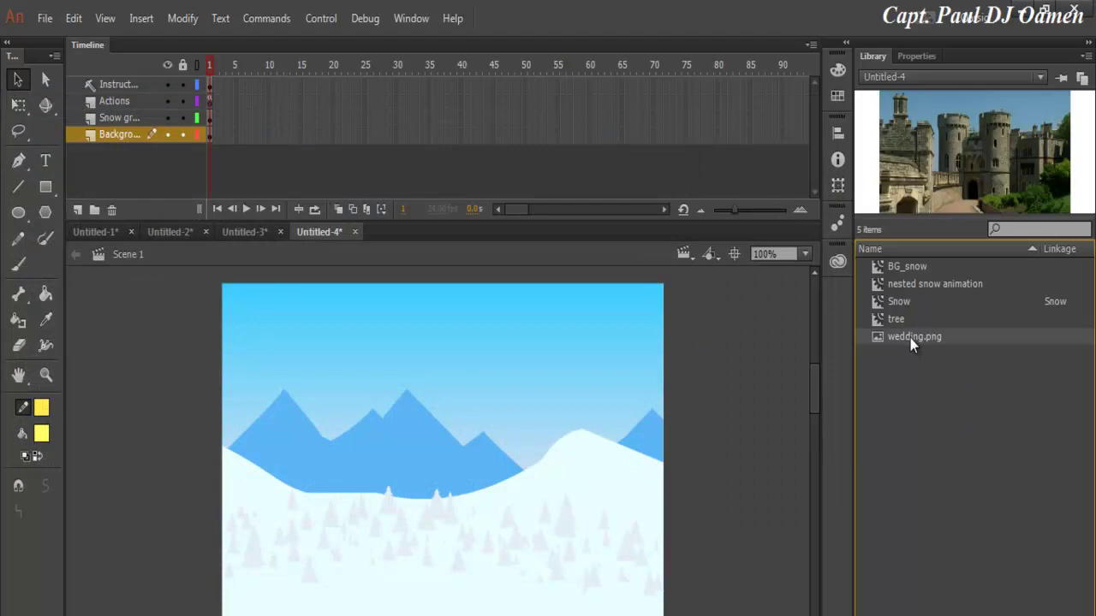
left_click_drag(912, 343, 258, 362)
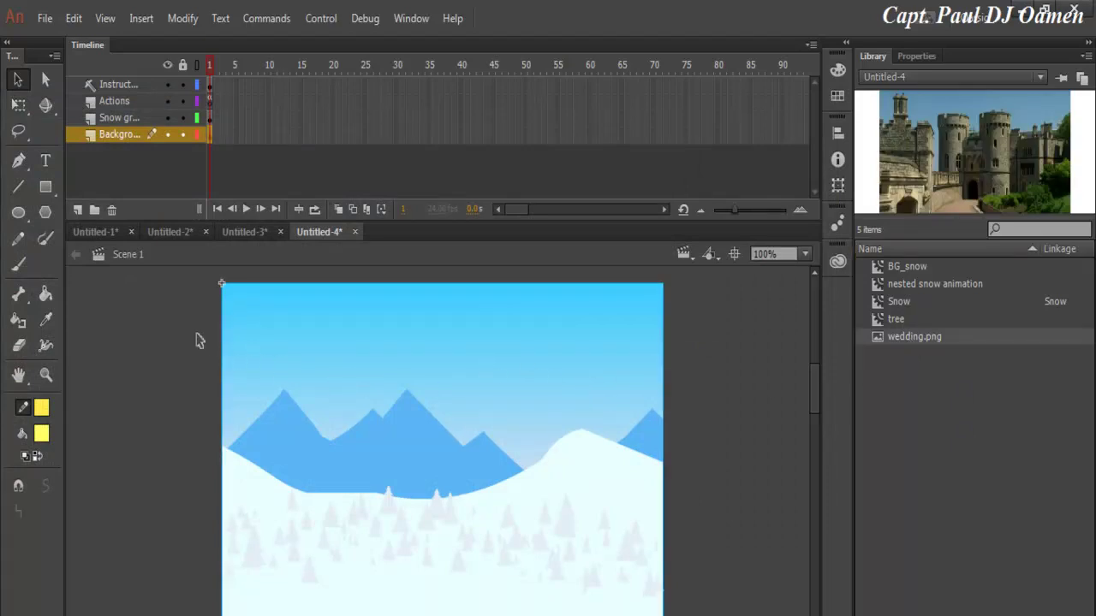
left_click_drag(175, 315, 745, 582)
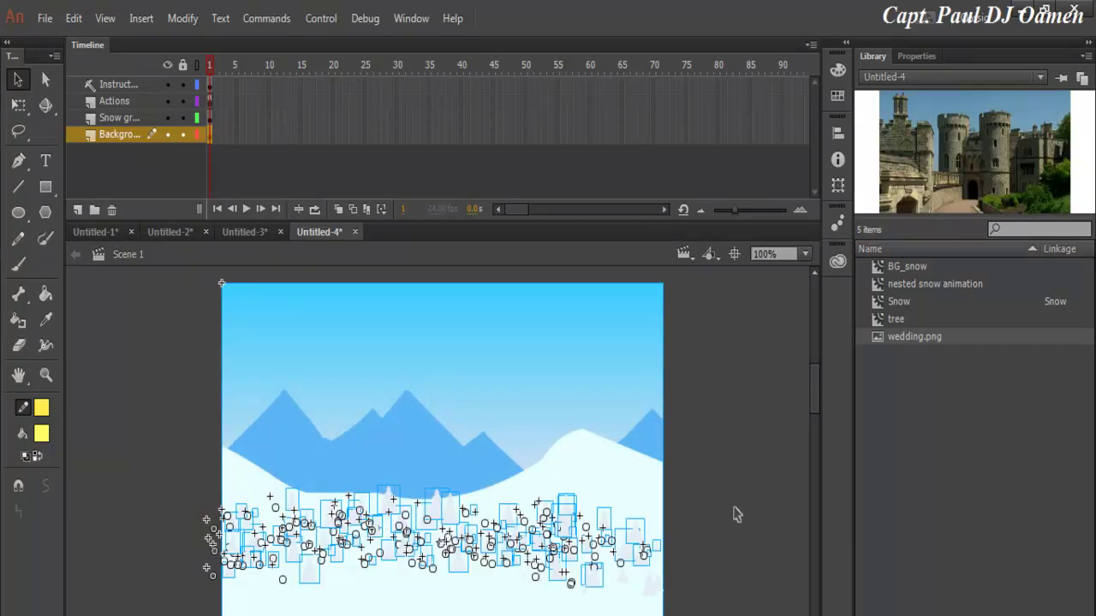
left_click(739, 489)
left_click(321, 22)
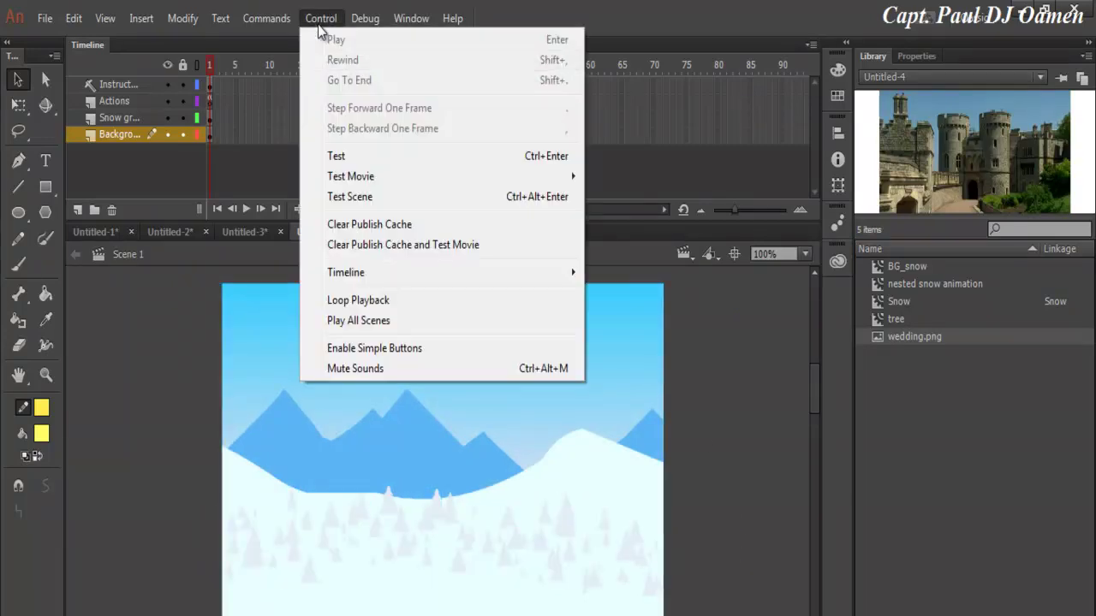
left_click(338, 197)
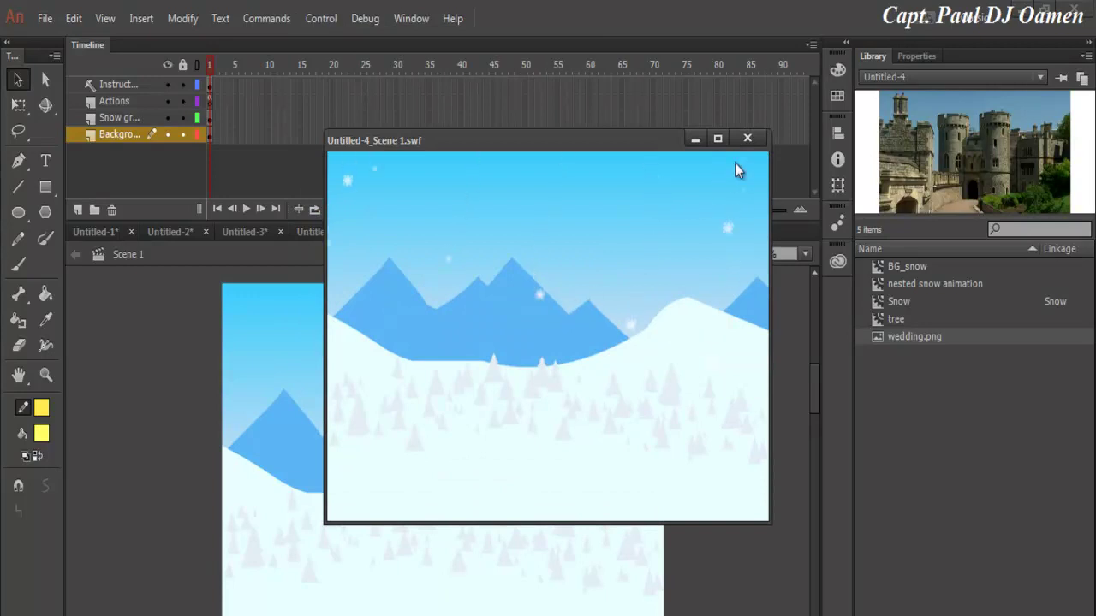
left_click(746, 139)
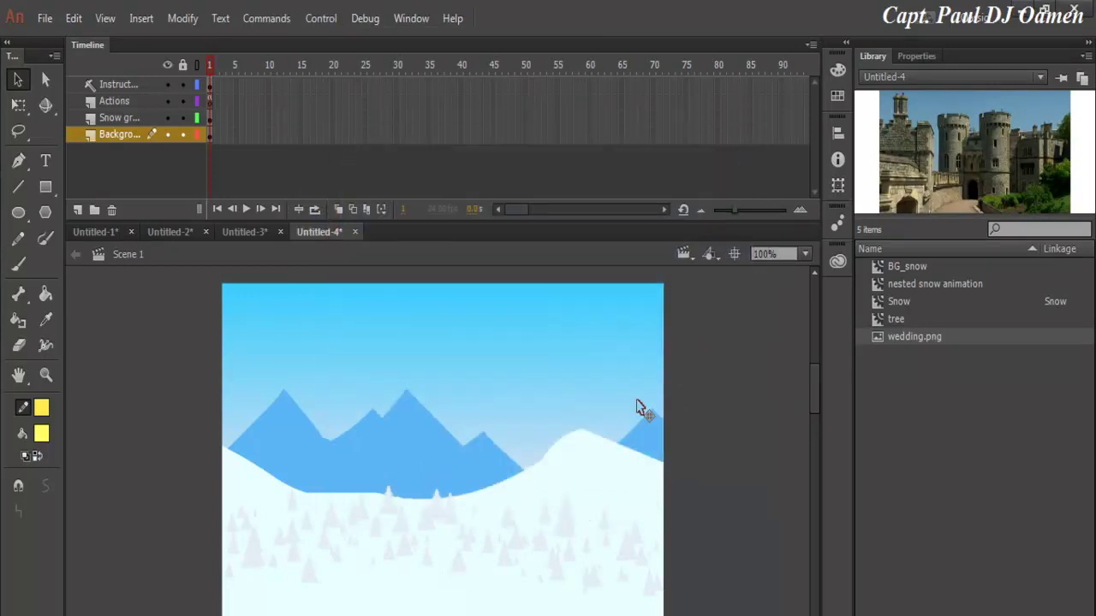
left_click(210, 135)
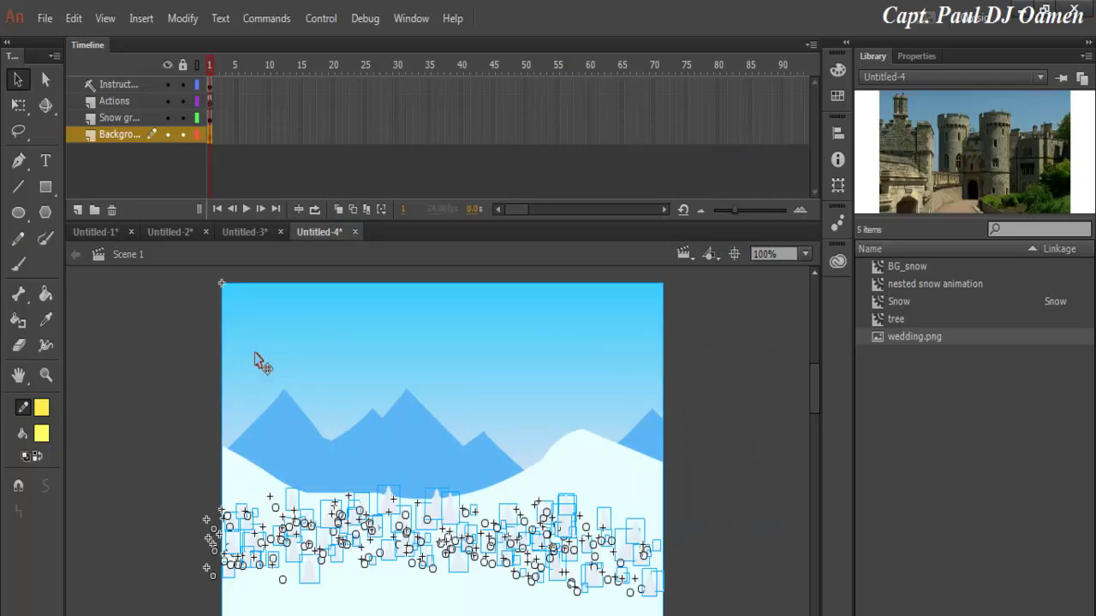
- Remove the Background layer's snow frame and insert a fresh empty keyframe in its place
right_click(213, 142)
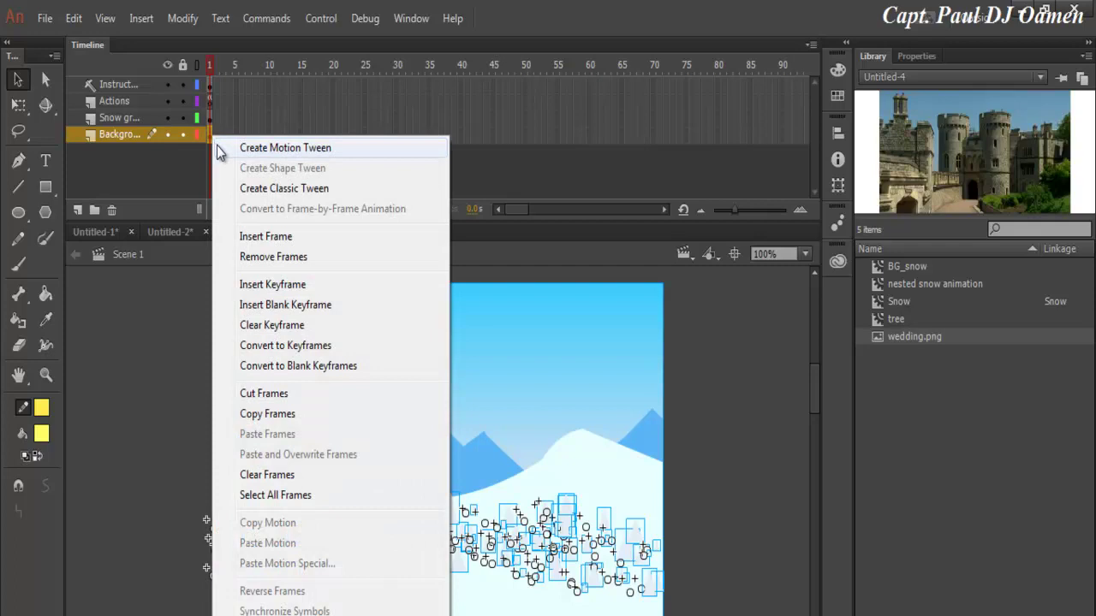
left_click(272, 258)
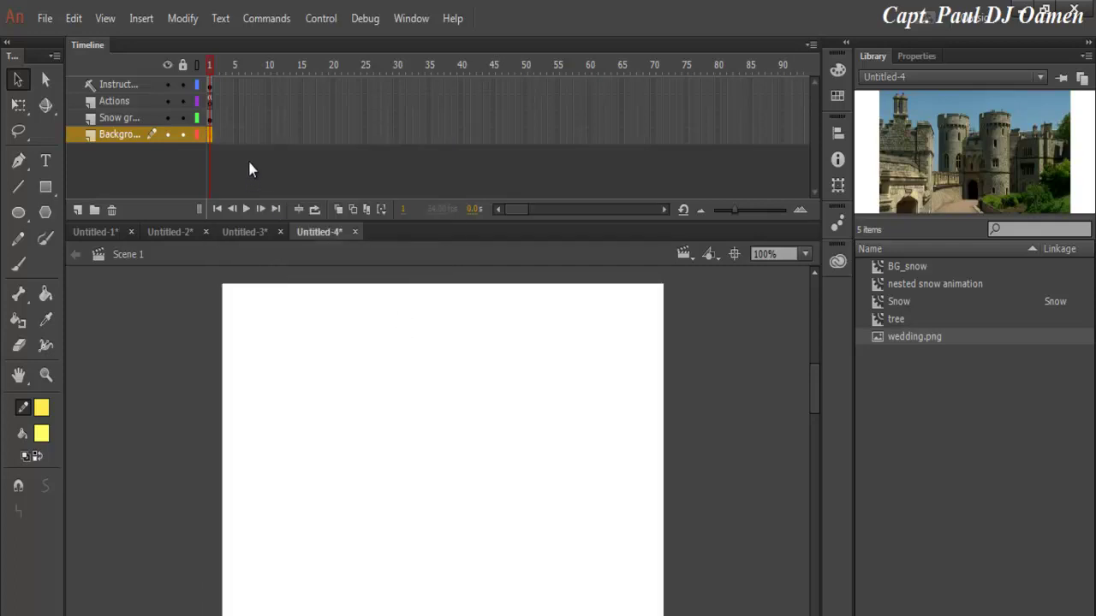
right_click(212, 137)
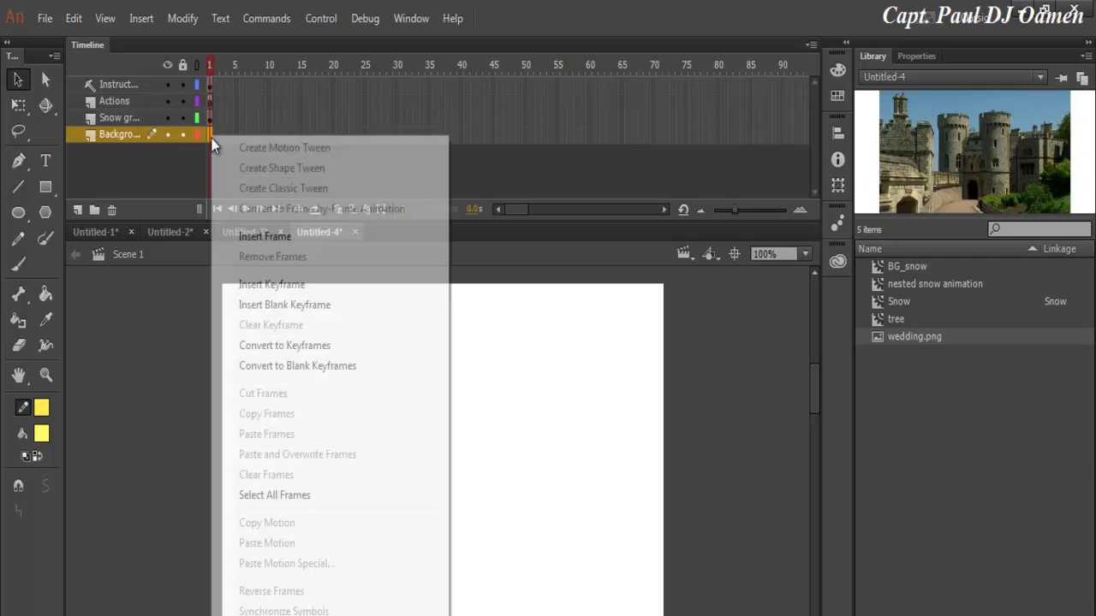
left_click(253, 285)
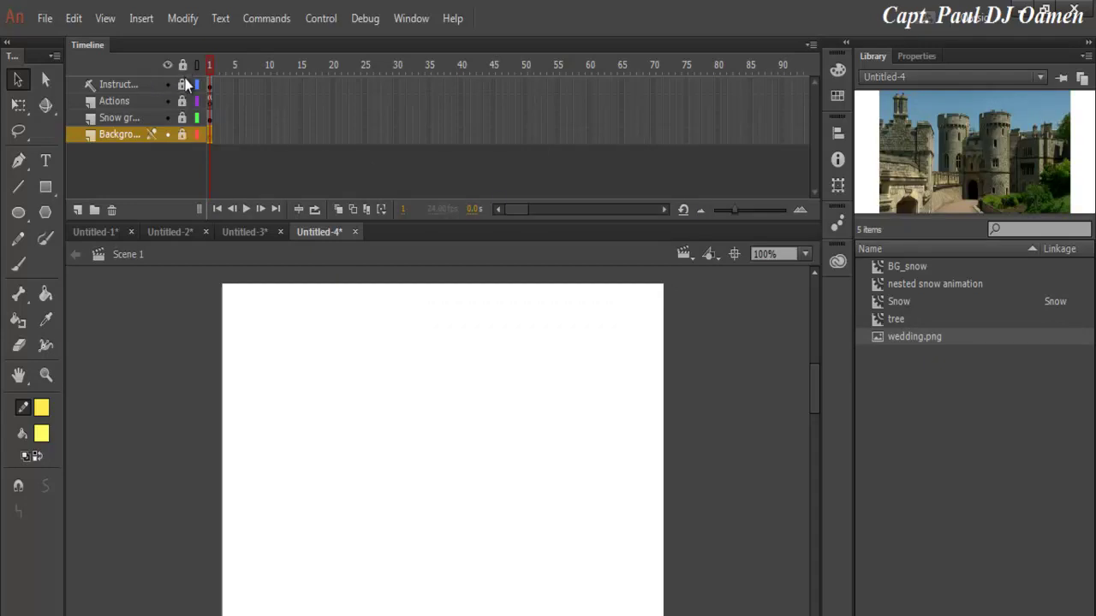
- Lock every layer except Background and place wedding.png from the library onto the stage
left_click_drag(182, 84, 182, 118)
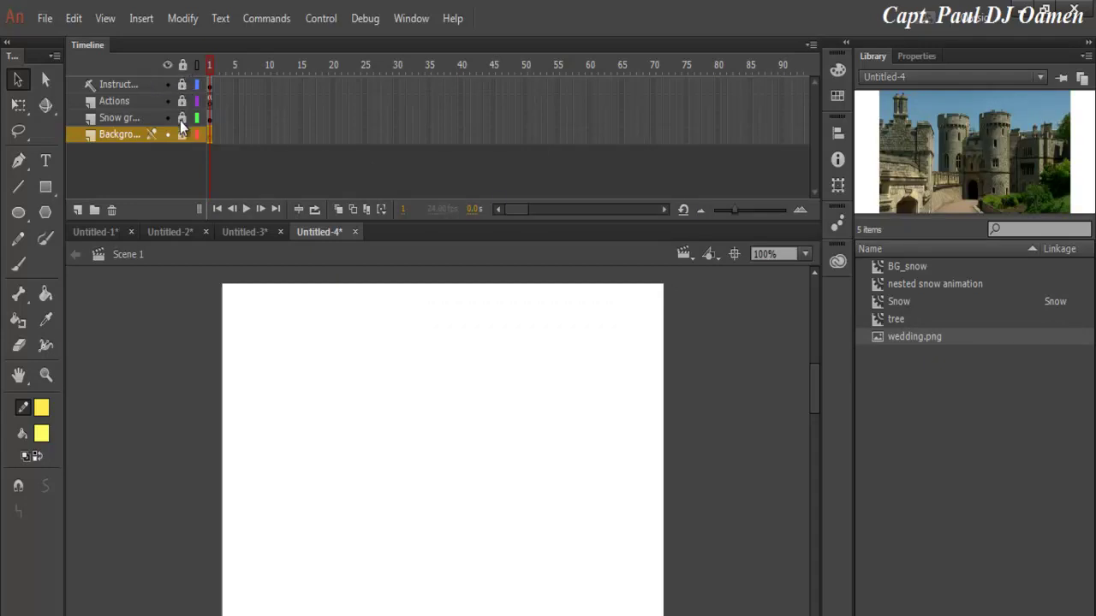
left_click(892, 338)
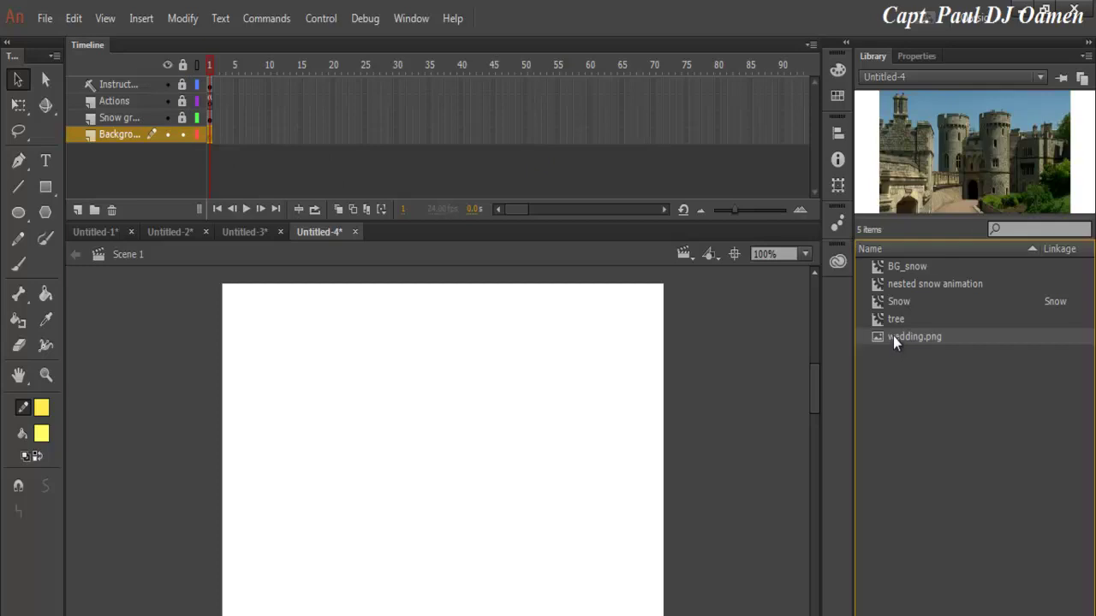
left_click_drag(452, 447, 385, 510)
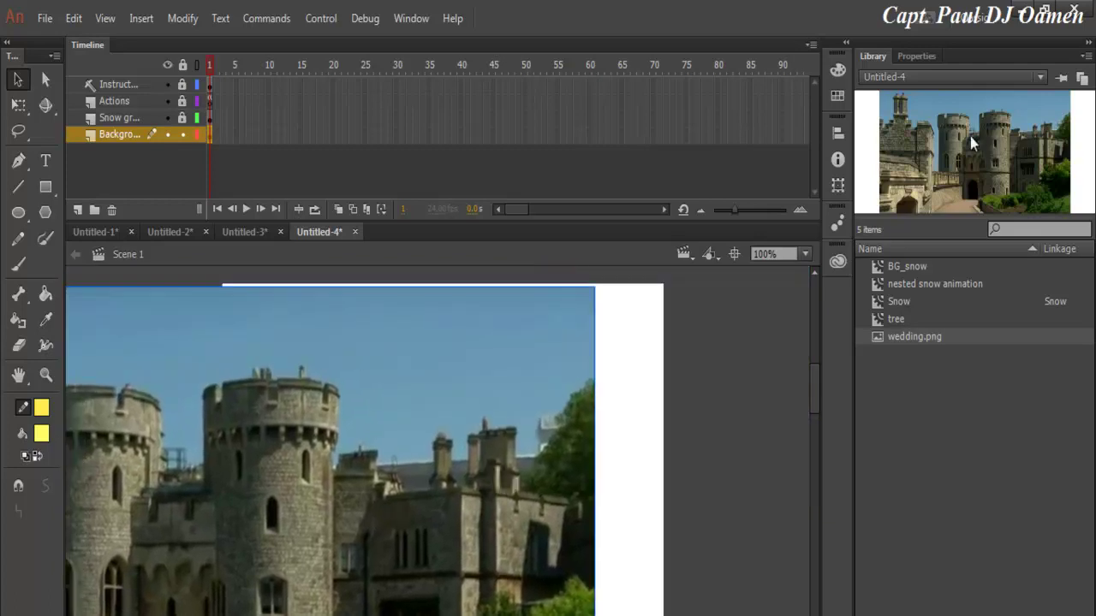
- Check the photo's 1023 × 571 size, then deselect it to show the document's stage settings
left_click(926, 57)
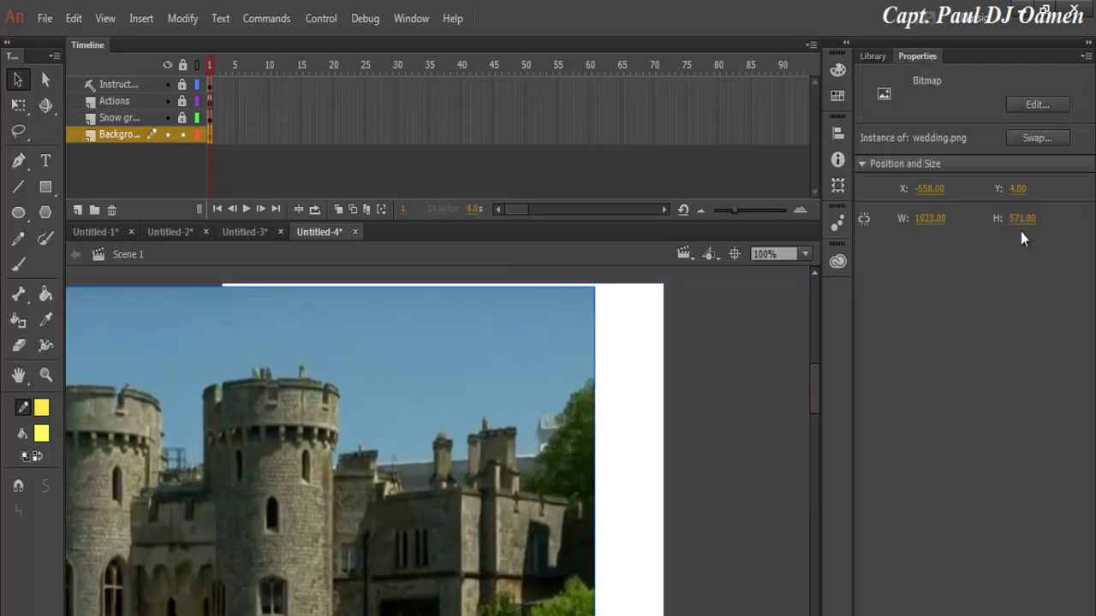
left_click(928, 219)
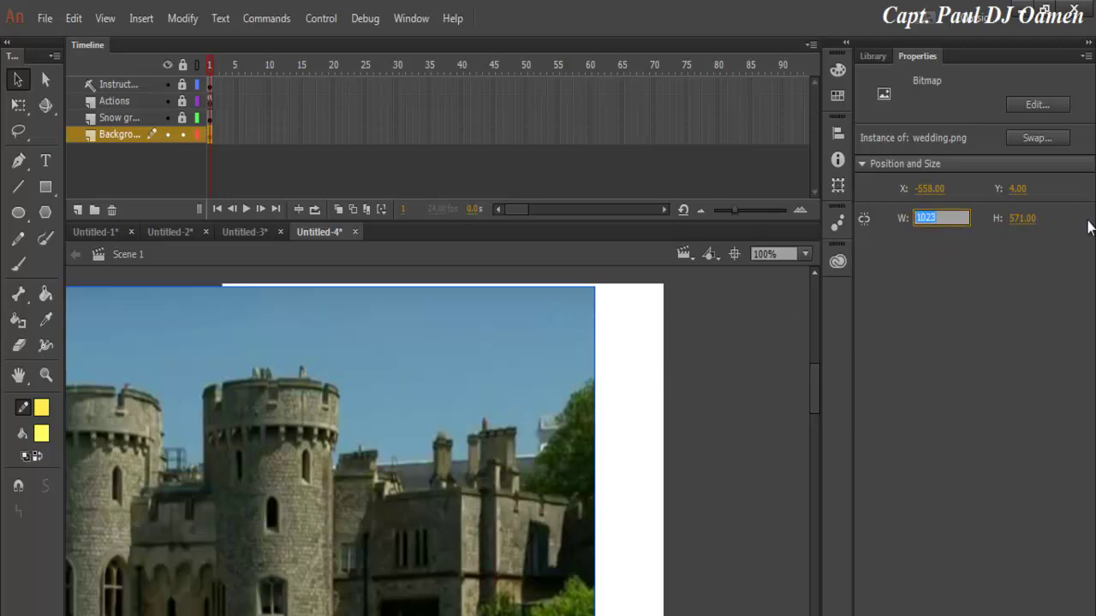
left_click(642, 339)
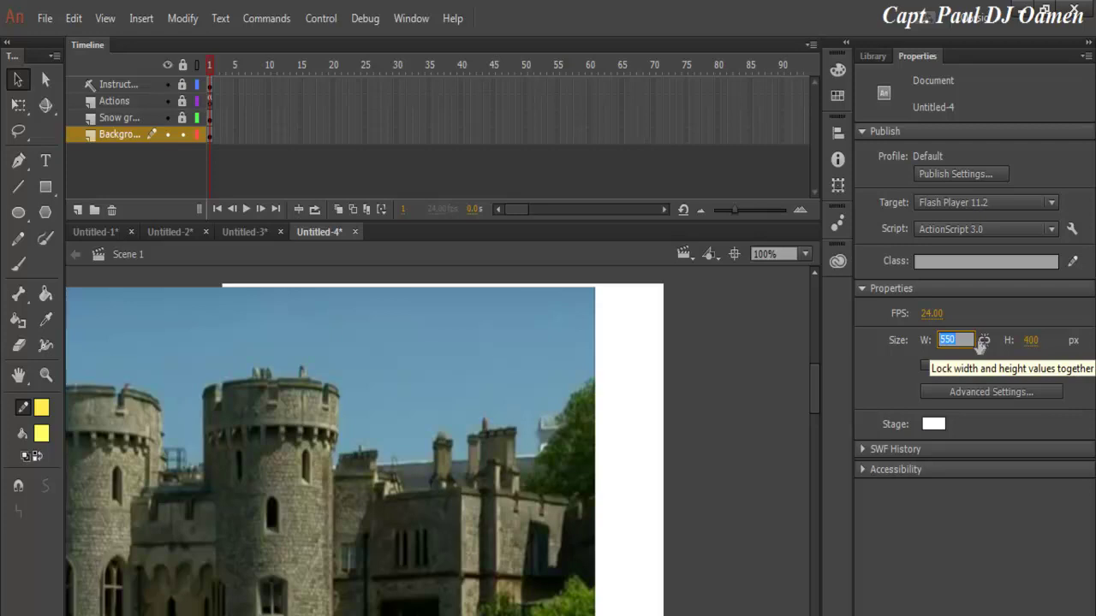
- Resize the stage in Document Properties, entering width 1023 and height 600, then width 1200
type("1023")
key("Return")
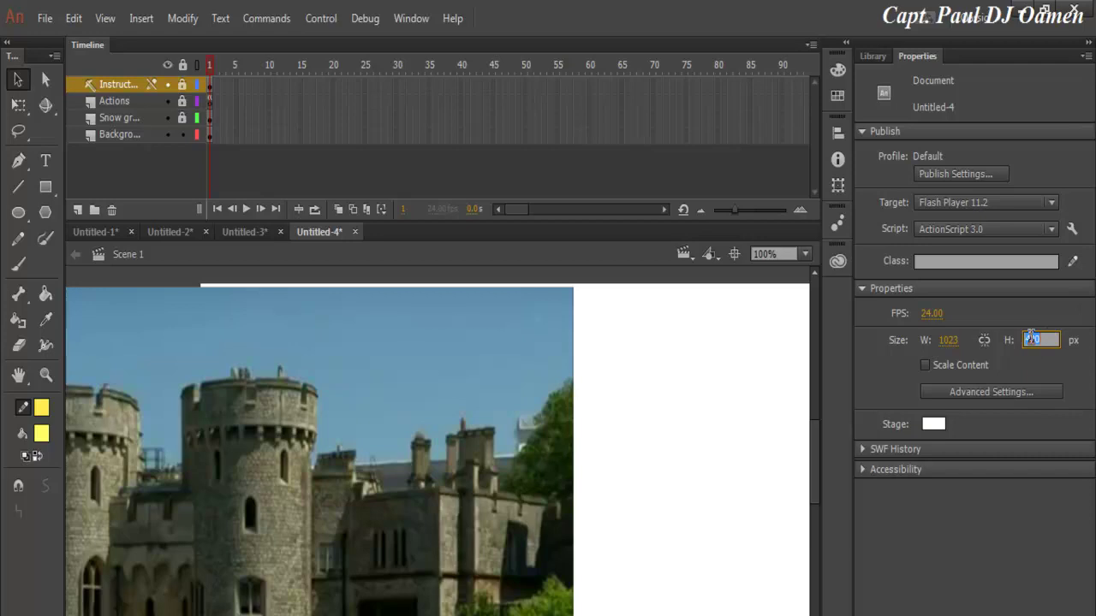
type("600")
left_click(946, 341)
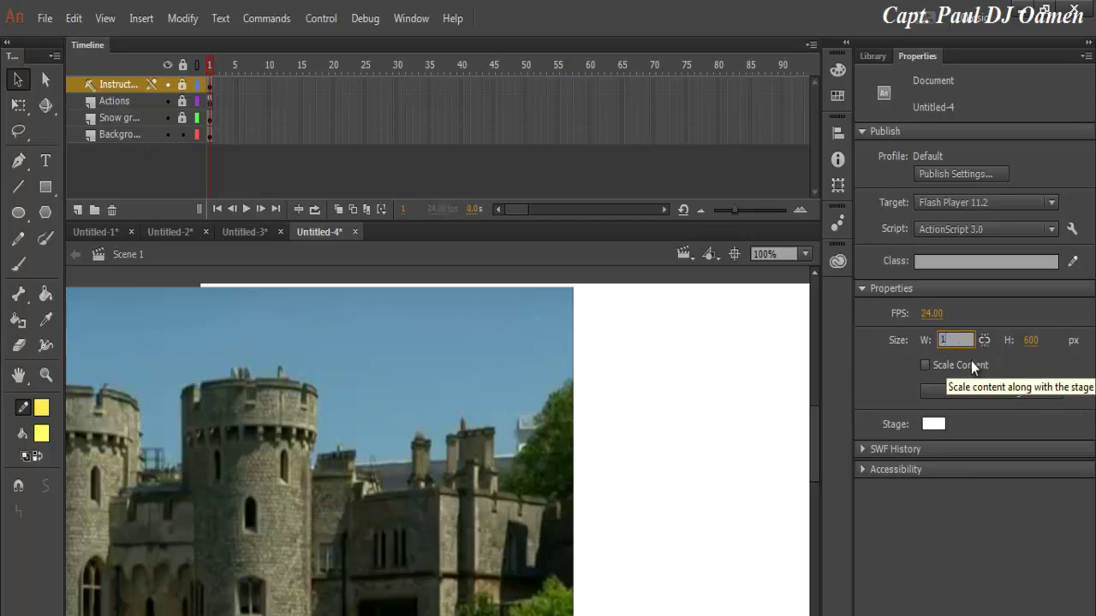
type("1200")
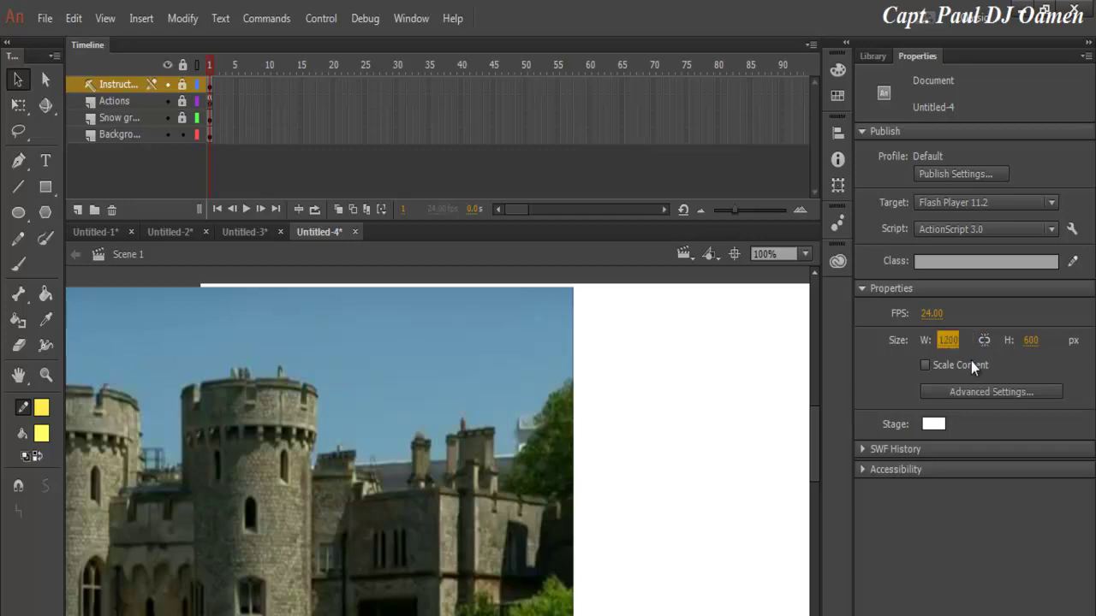
- Select the castle photo and enter width 1200 and height 675 in Position and Size
left_click(533, 441)
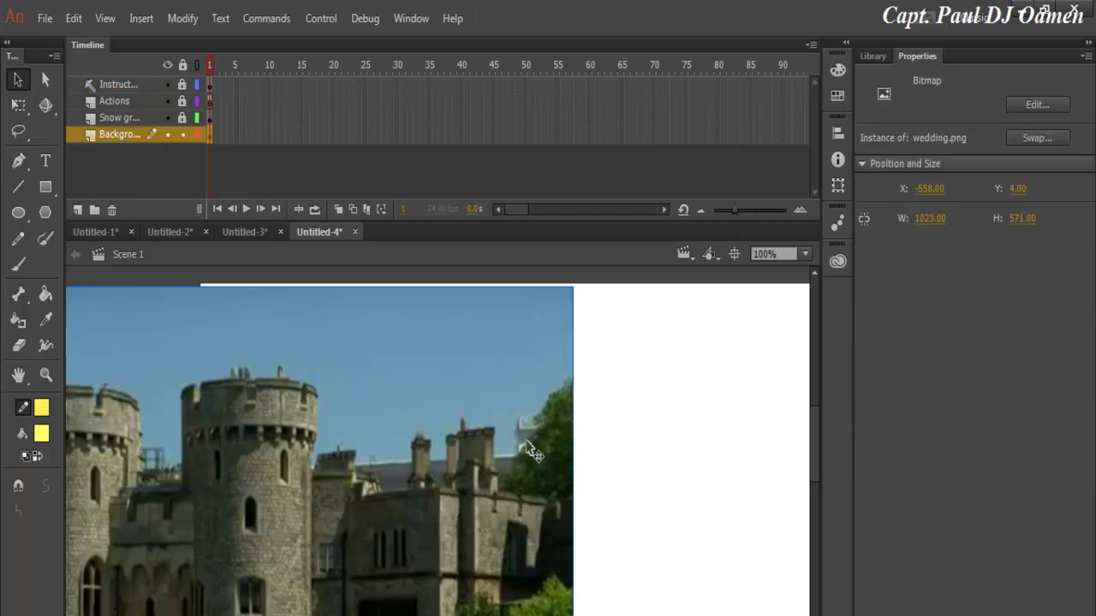
left_click(931, 222)
type("120")
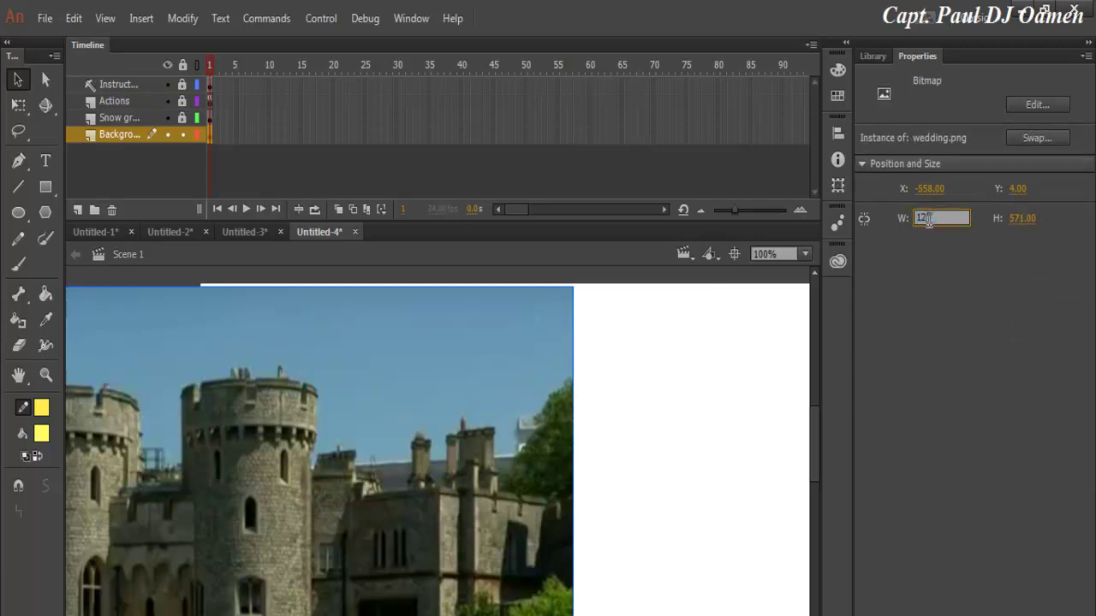
type("0")
left_click(1021, 218)
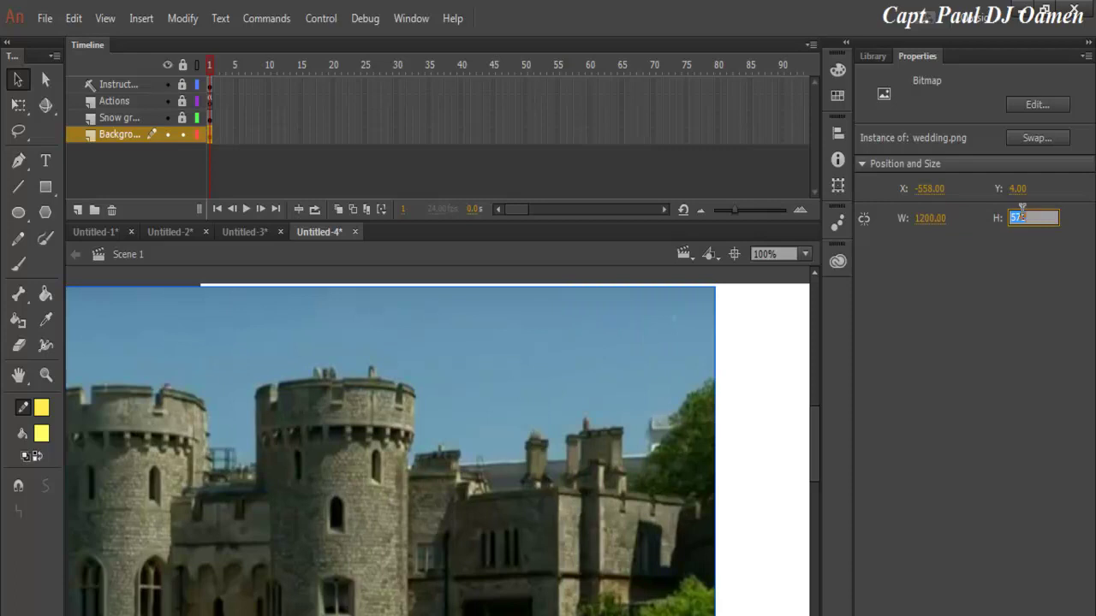
type("675")
key("Return")
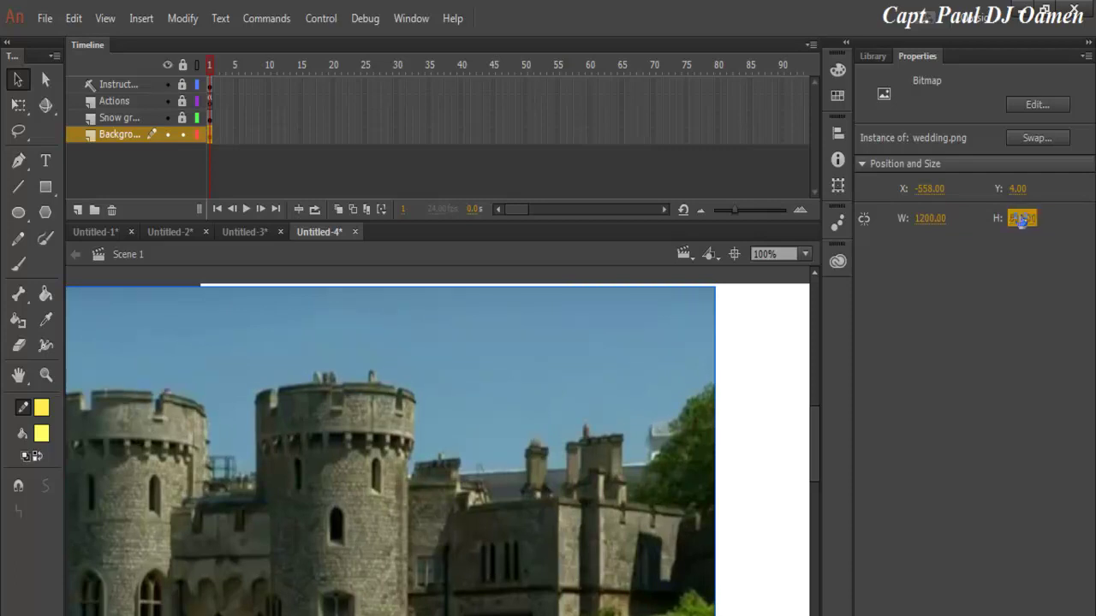
- Centre the castle photo horizontally and vertically on the stage using the Align panel
left_click(597, 387)
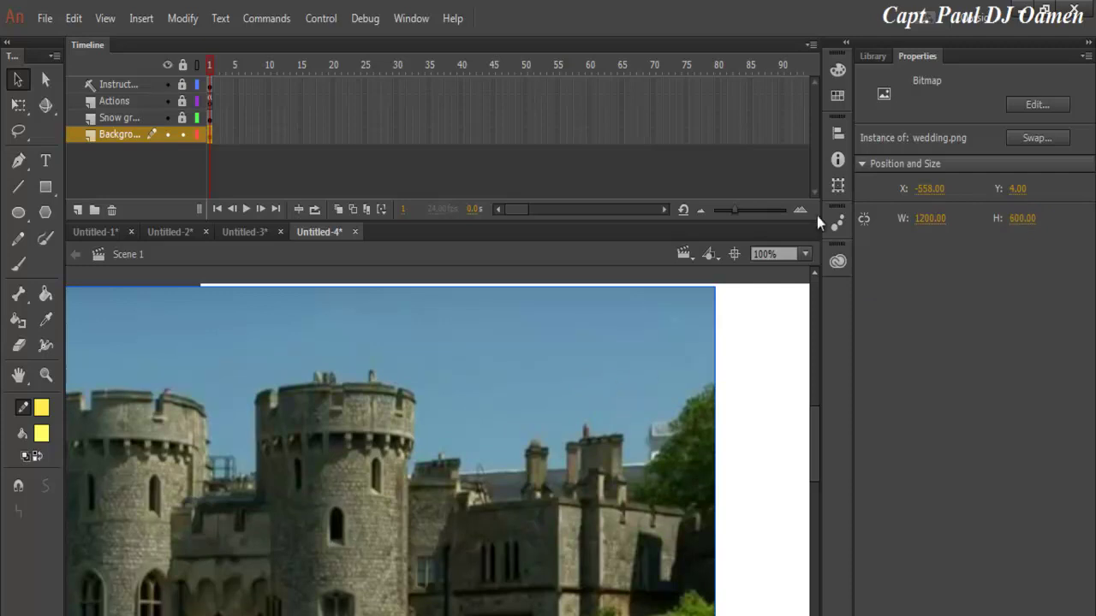
left_click(838, 137)
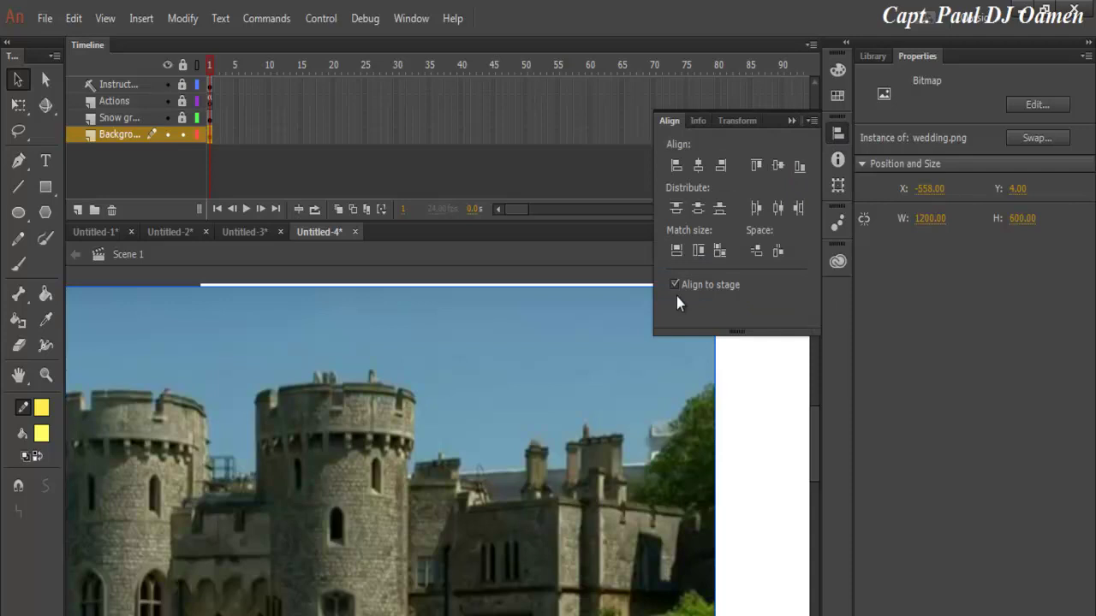
left_click(698, 167)
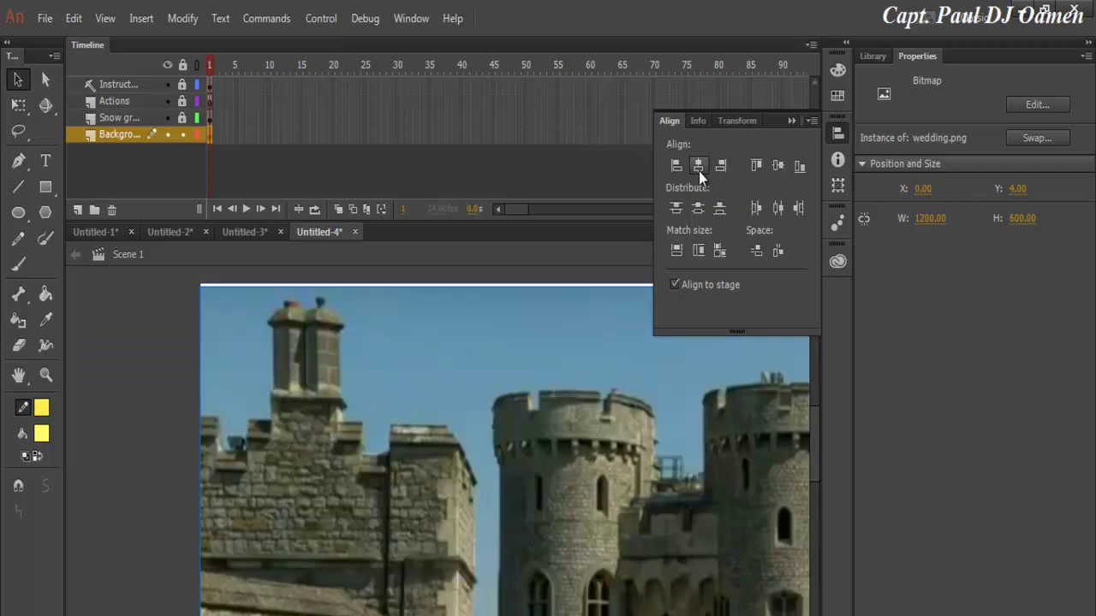
left_click(776, 165)
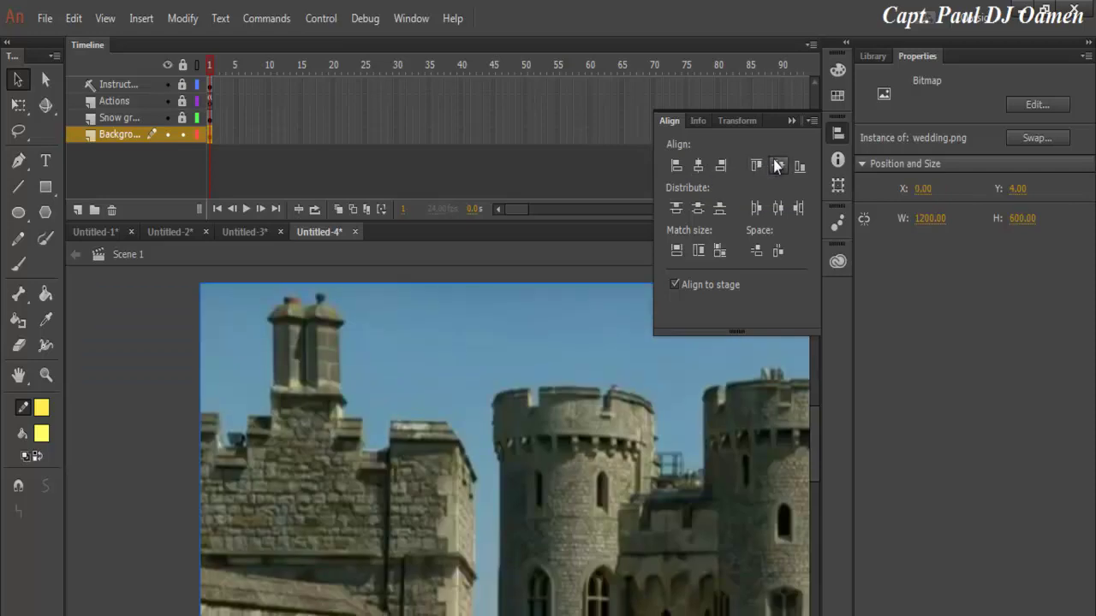
left_click(764, 256)
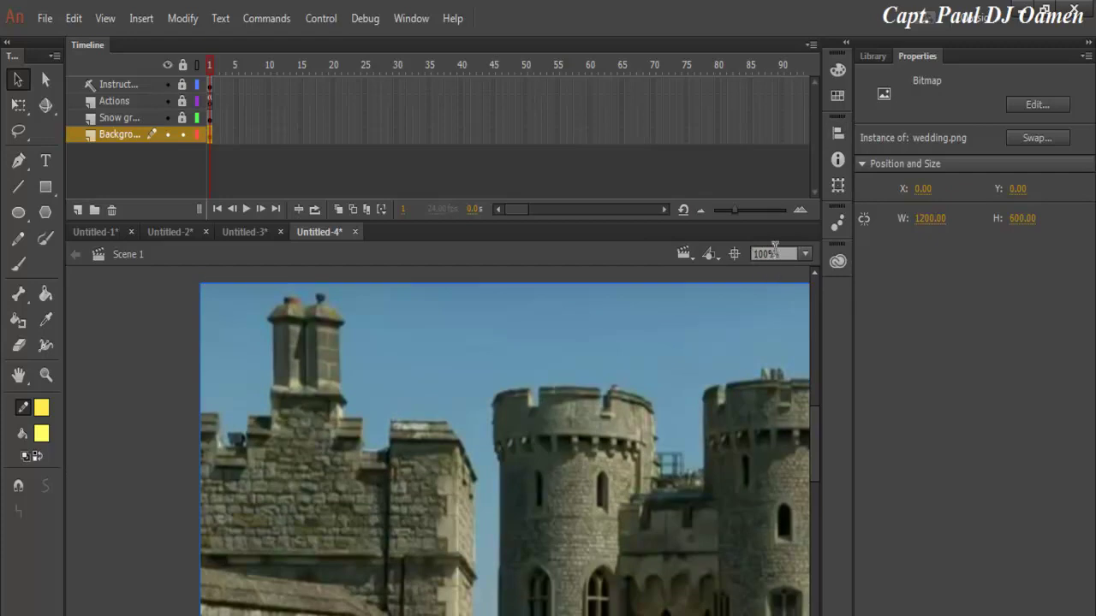
- Zoom the stage to 50%, recentre the view, and select the castle photo on the Background layer
left_click(803, 254)
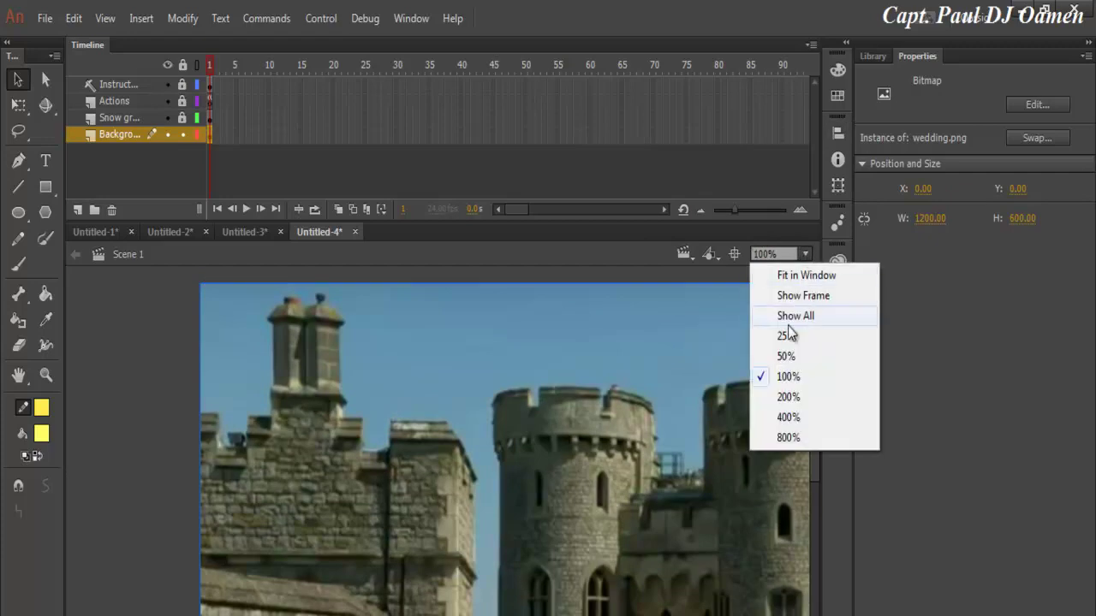
left_click(788, 356)
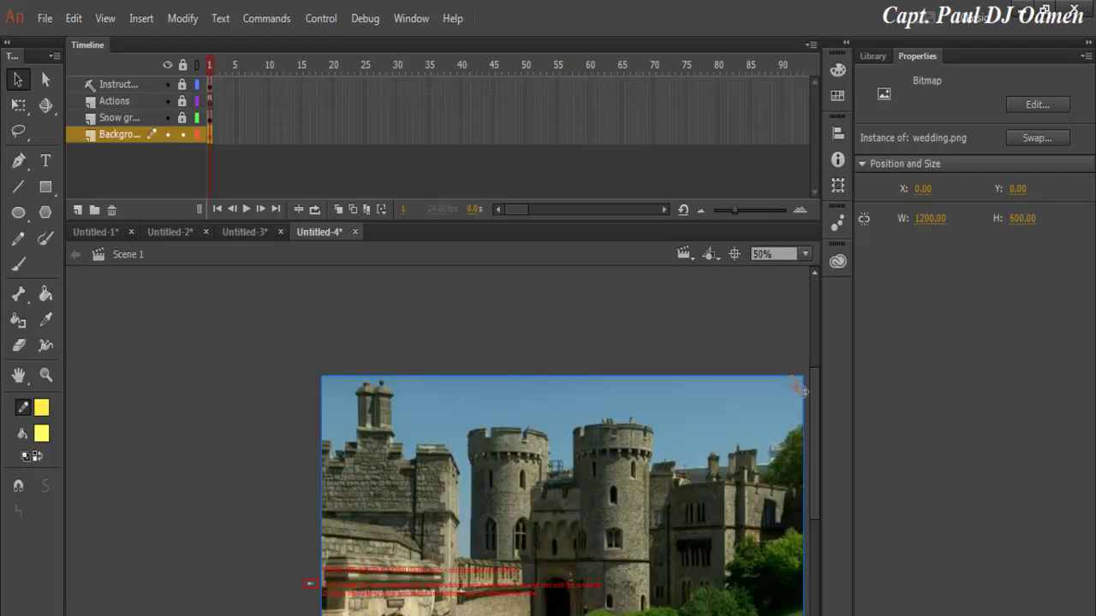
left_click_drag(813, 388, 811, 424)
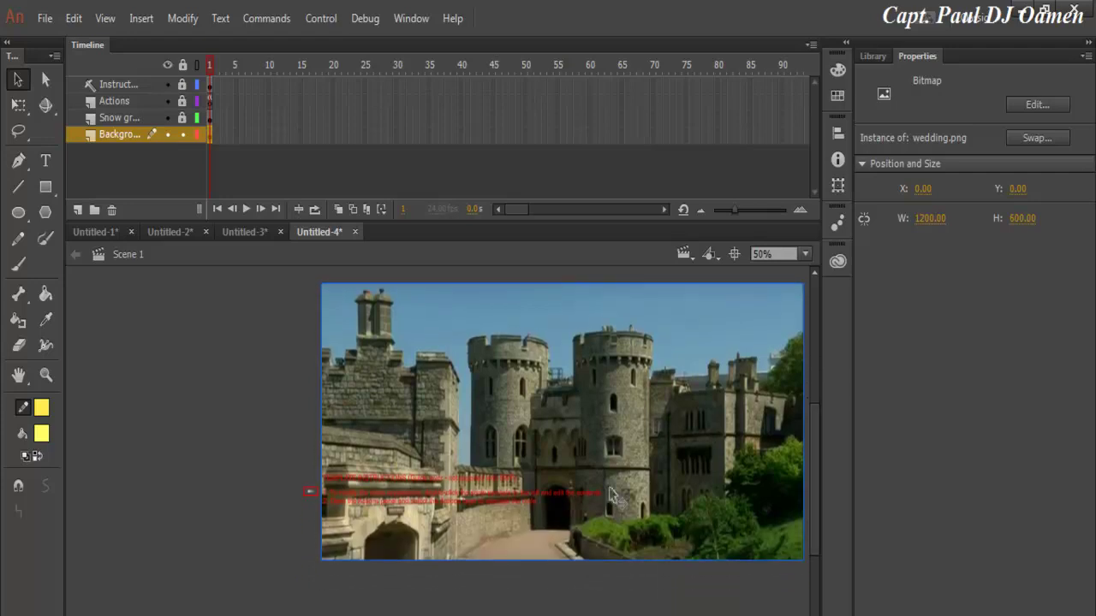
scroll(562, 422, "right", 5)
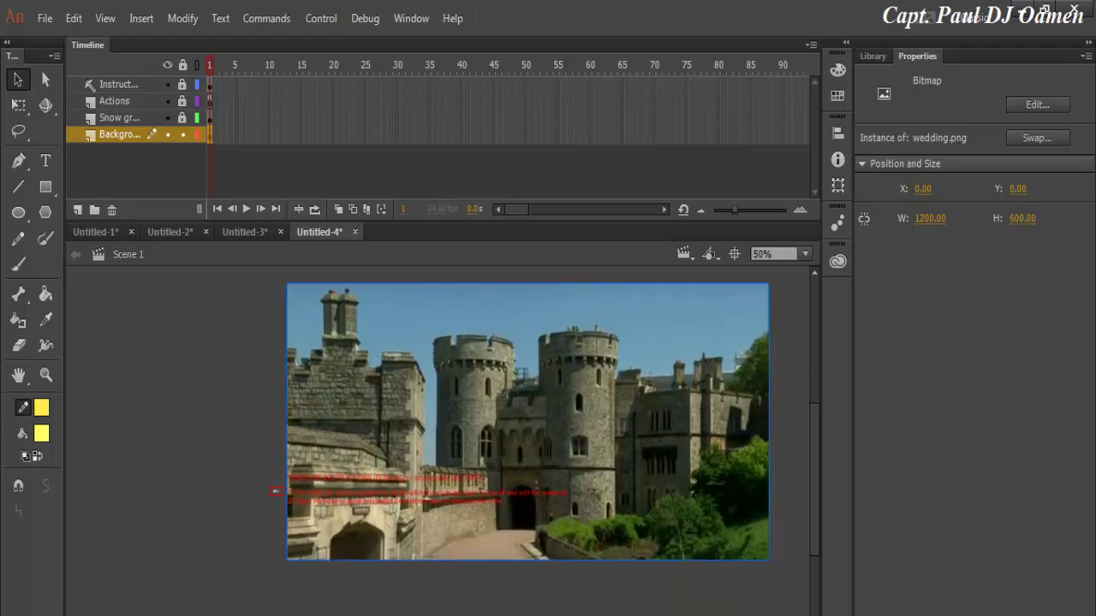
left_click_drag(814, 409, 819, 420)
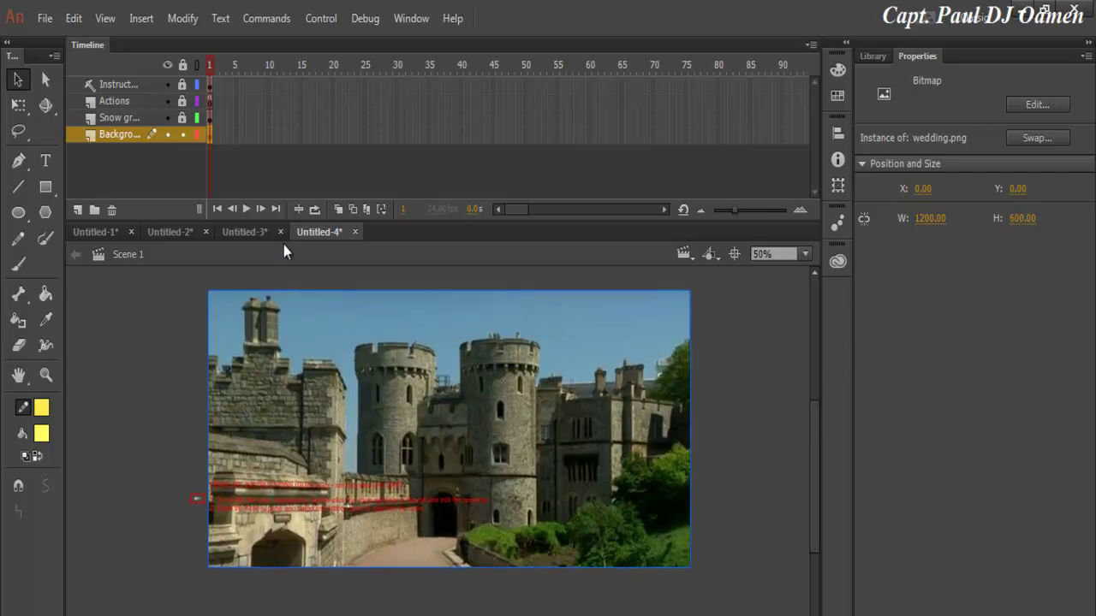
left_click(187, 139)
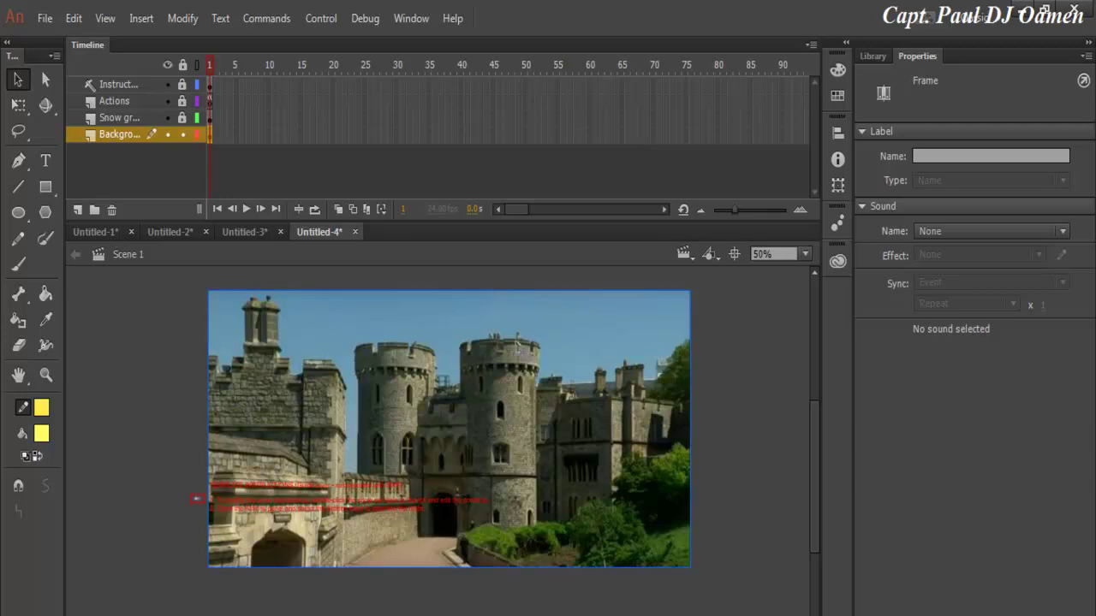
left_click(515, 342)
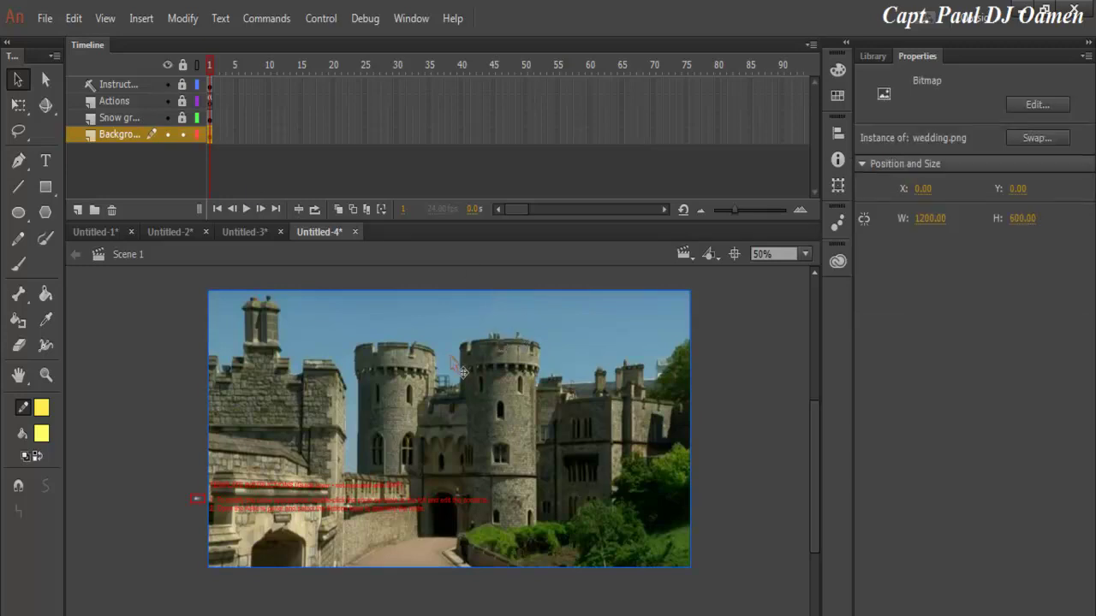
- Convert the castle bitmap into a Movie Clip symbol called bgStar
right_click(479, 319)
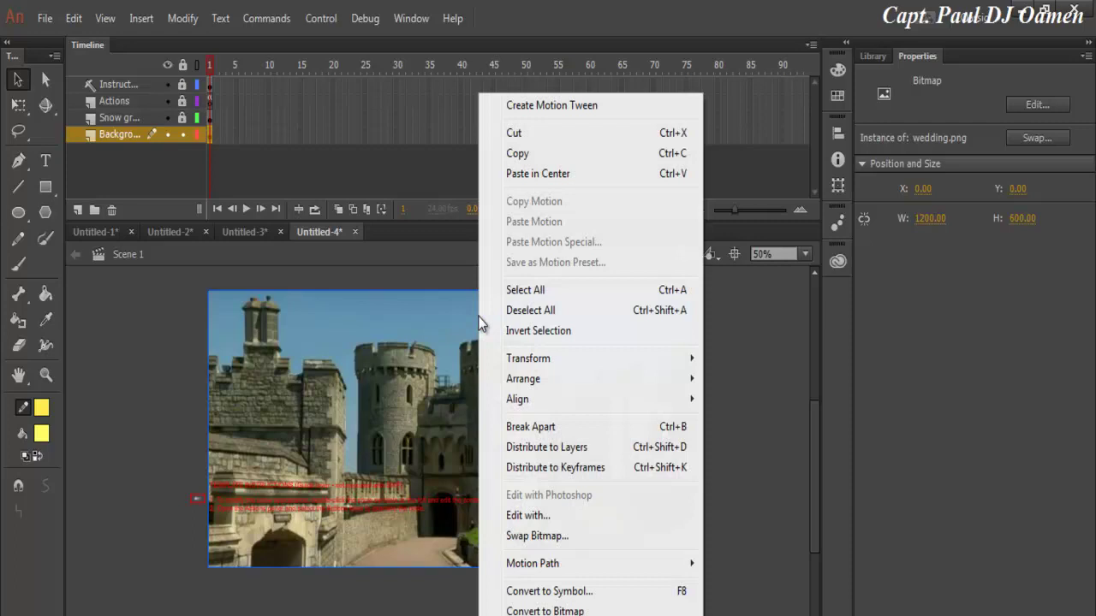
left_click(571, 591)
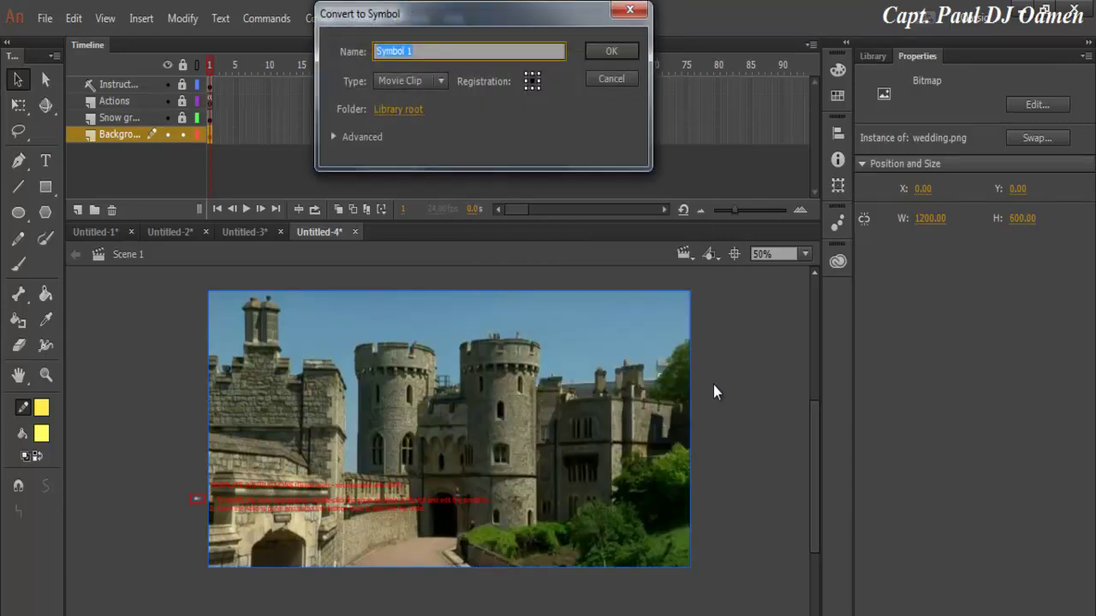
type("bgStar")
left_click(607, 49)
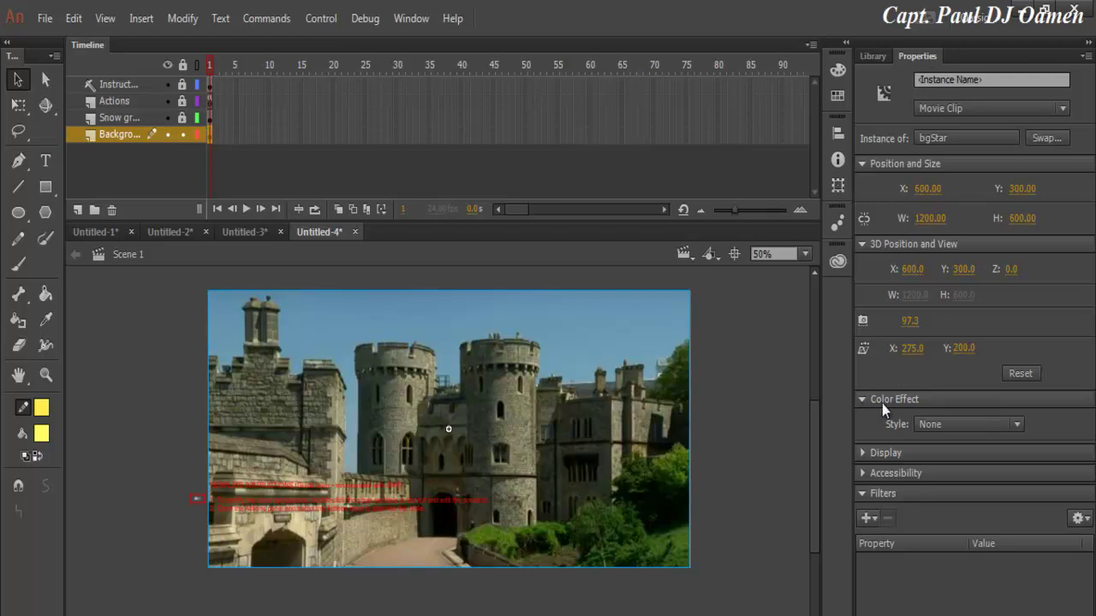
- Give the bgStar backdrop a Brightness colour effect of about -89%, then deselect it
left_click(1018, 425)
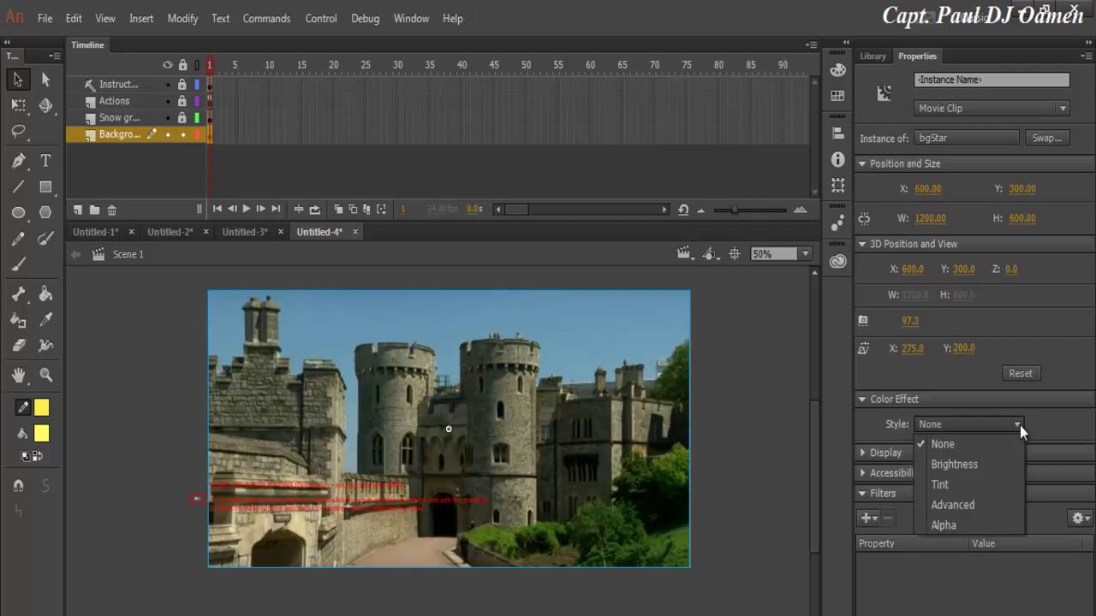
left_click(970, 466)
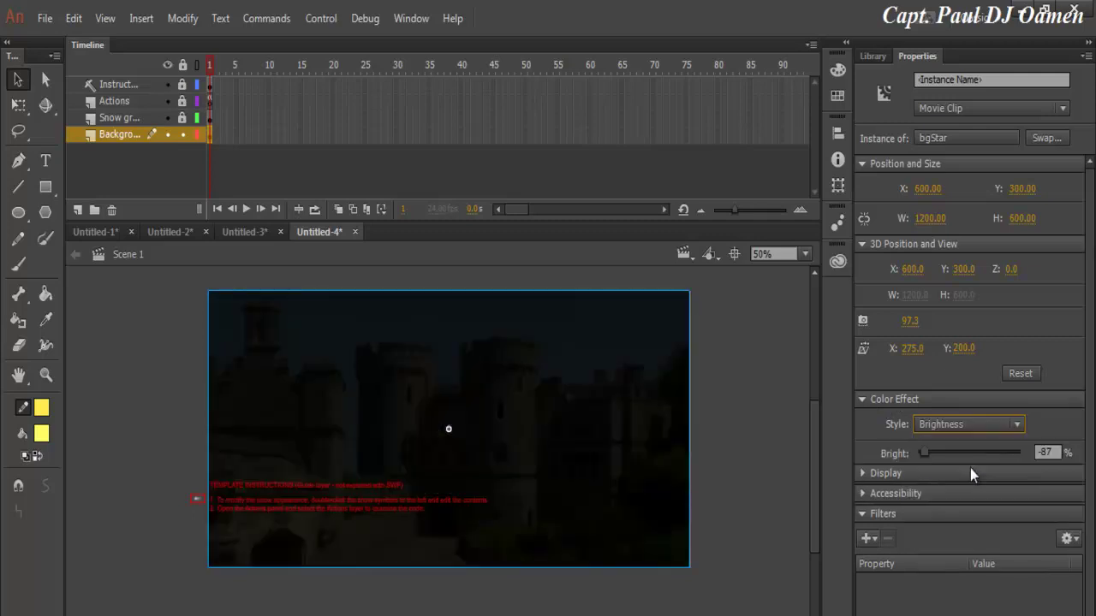
mouse_move(924, 456)
left_mouse_down()
mouse_move(991, 450)
mouse_move(923, 465)
left_mouse_up()
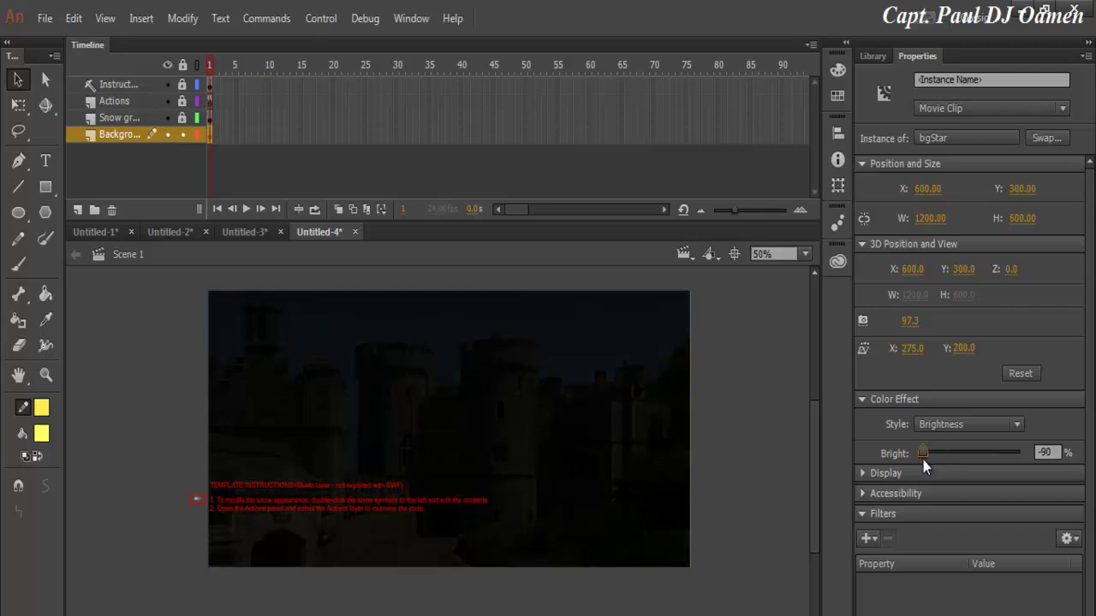
left_click_drag(923, 466, 925, 466)
left_click(732, 428)
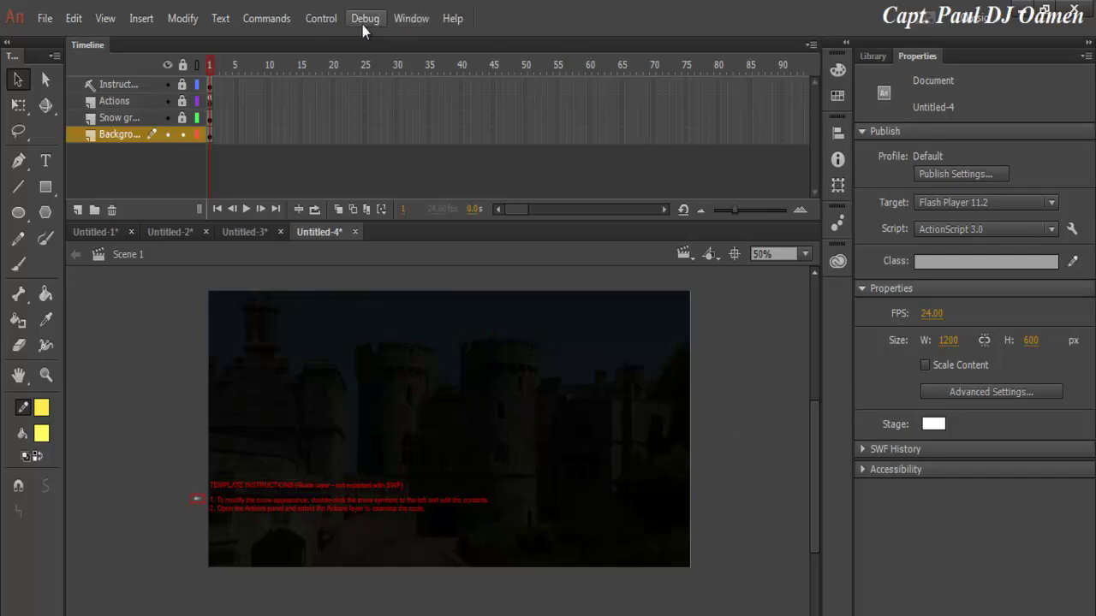
- Test-play the flakes falling over the dark castle, then close the SWF preview window
left_click(334, 24)
left_click(359, 197)
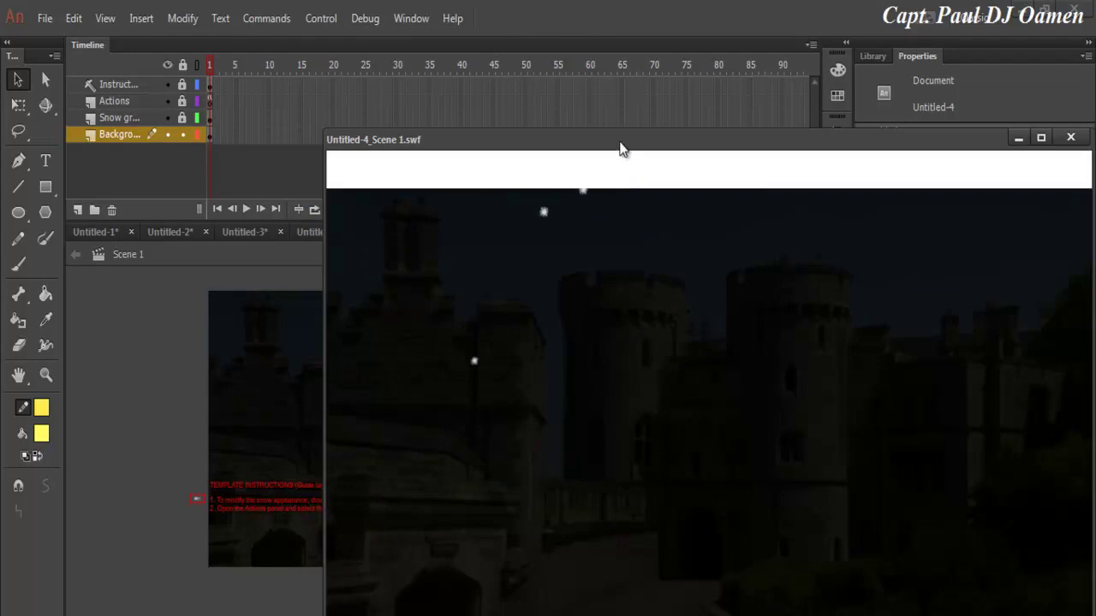
left_click_drag(622, 144, 506, 123)
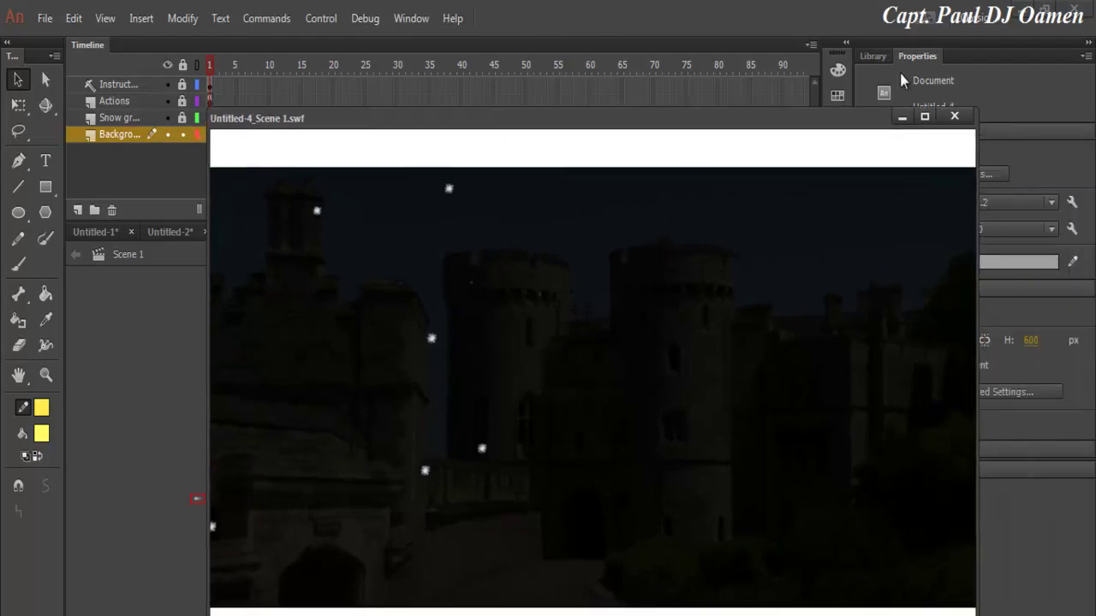
left_click(955, 117)
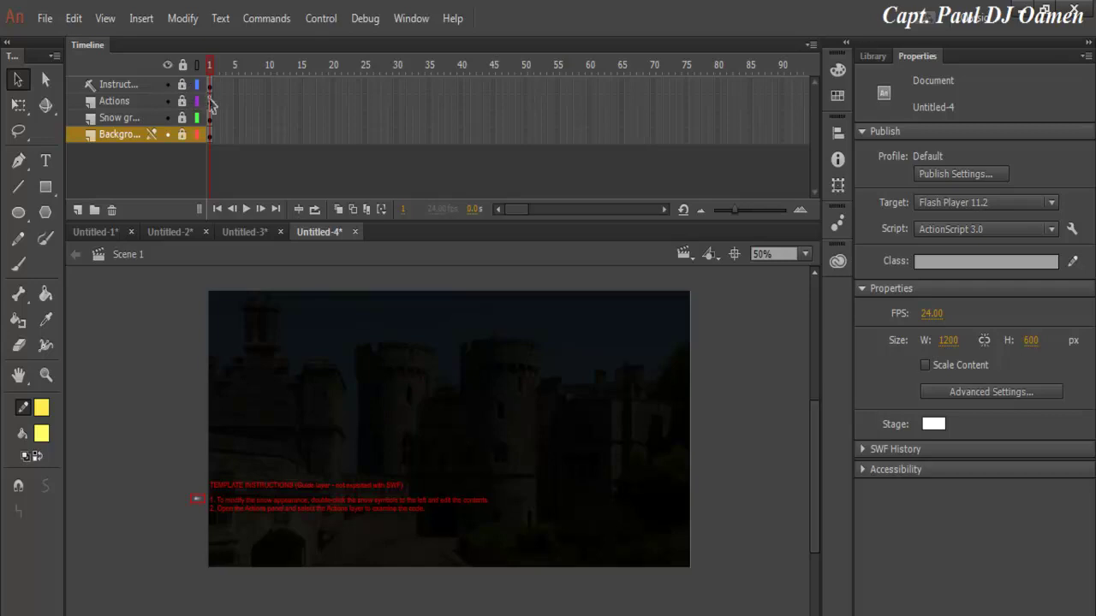
- Unlock the Actions layer and open its frame 1 script, which sets NUM_SYMBOLS to 75
left_click(181, 101)
left_click(209, 101)
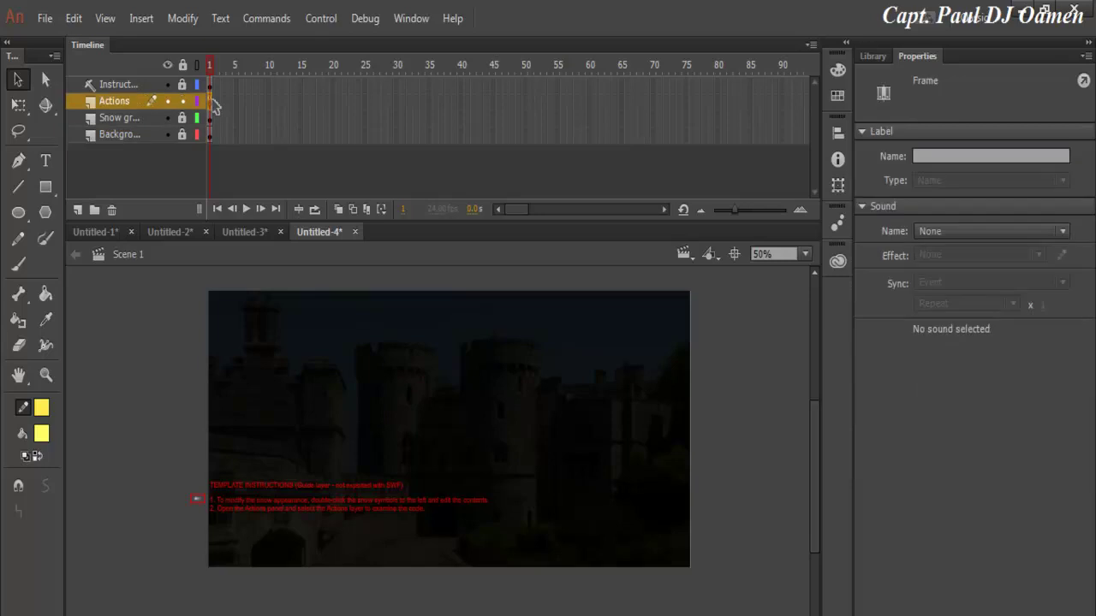
right_click(211, 104)
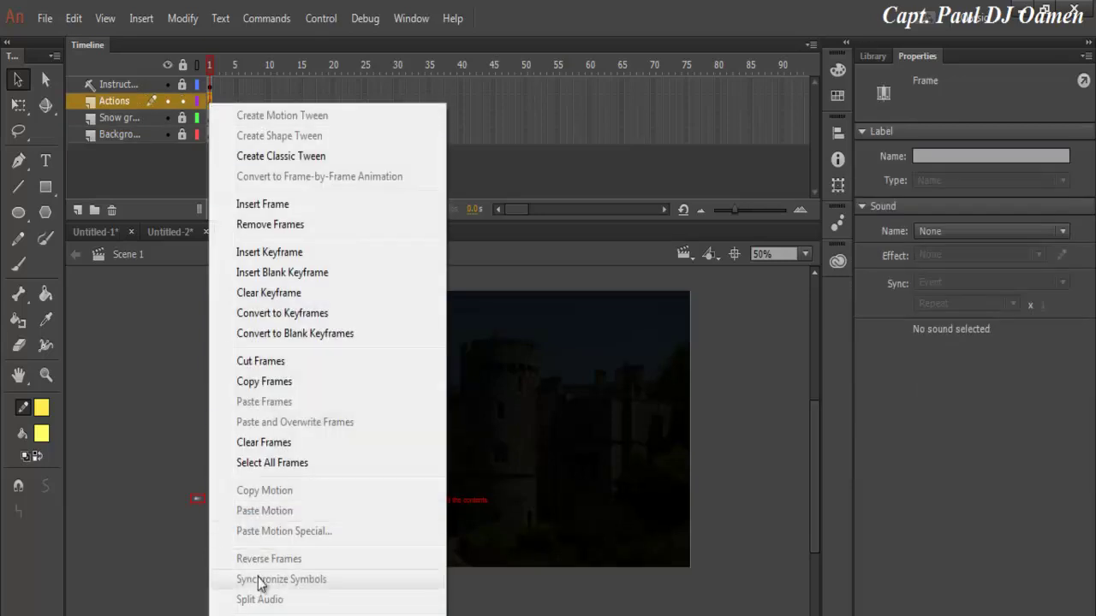
key("F9")
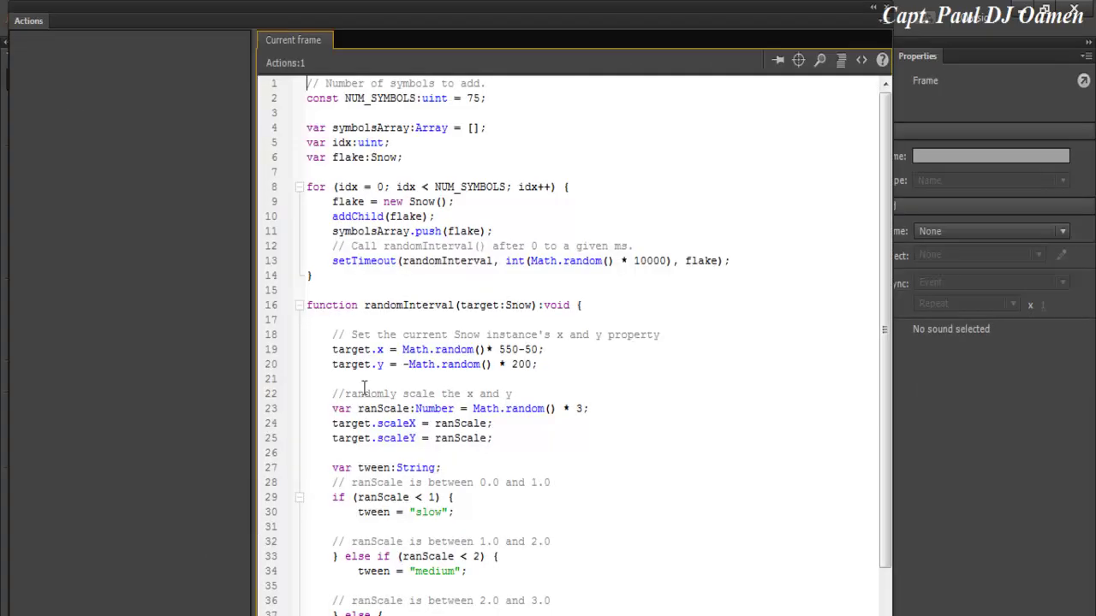
- Change NUM_SYMBOLS in the frame script from 75 to 500
double_click(481, 98)
left_click_drag(485, 99, 469, 107)
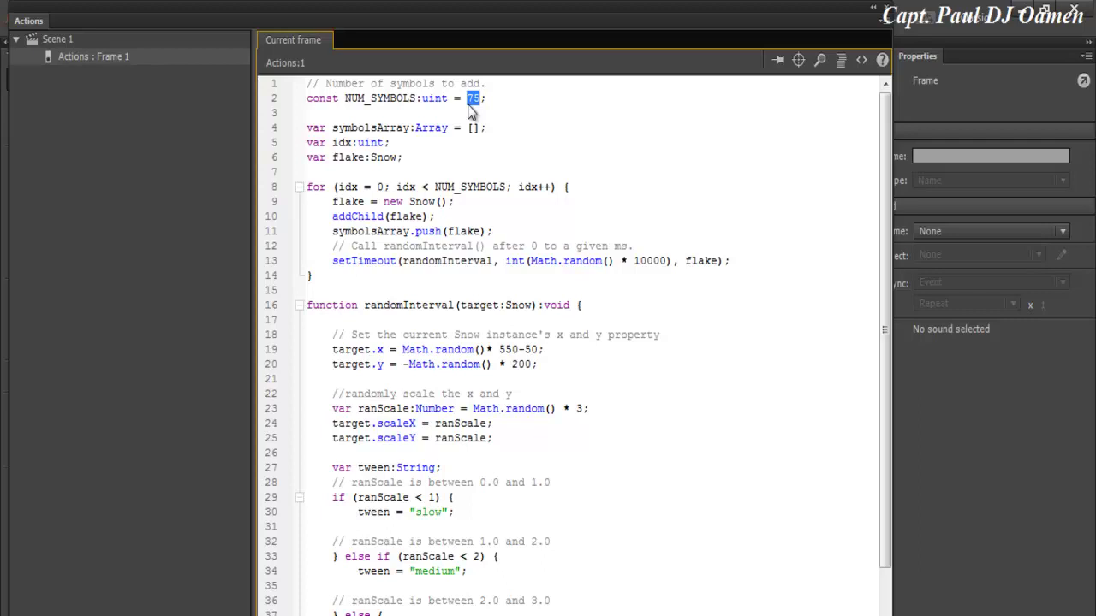
type("5")
- Change the x range from 550 to 1200 and the y range from 200 to 600, then close the Actions panel
left_click_drag(513, 349, 508, 350)
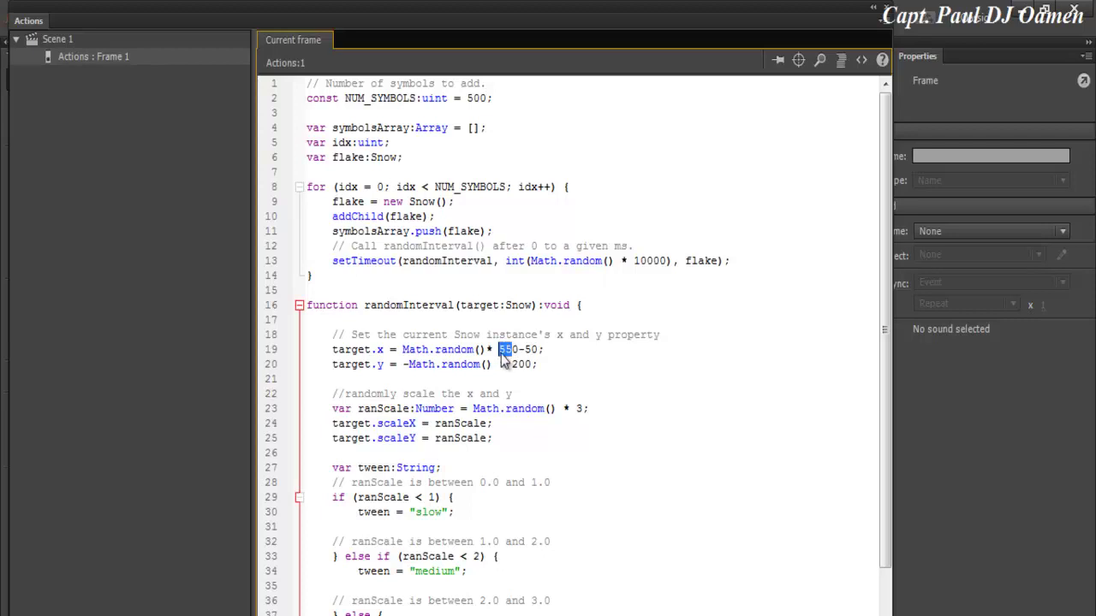
type("10")
type("2")
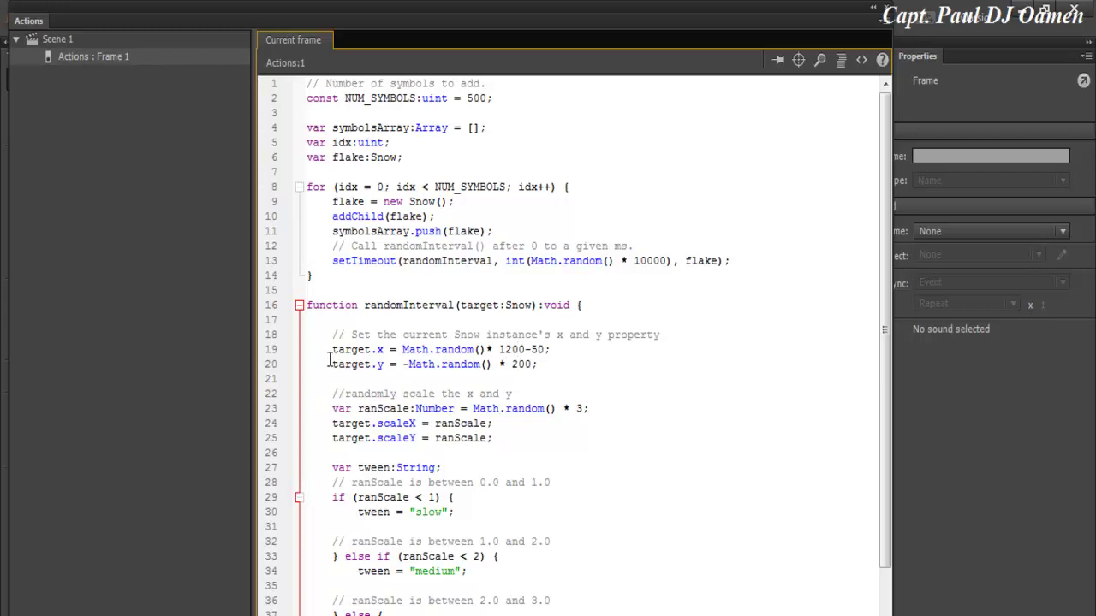
left_click_drag(333, 349, 375, 355)
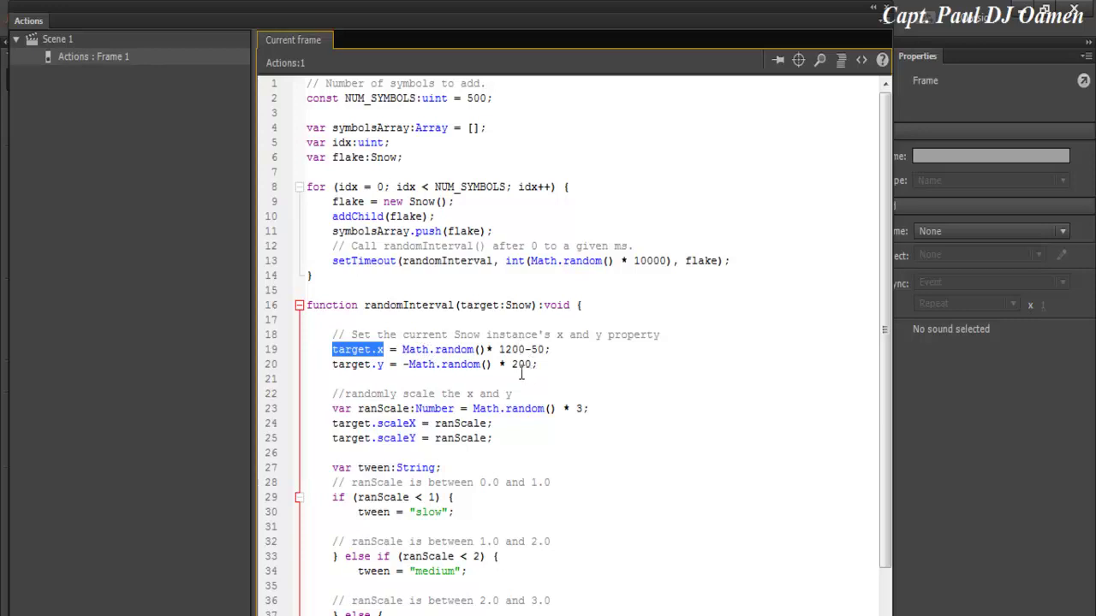
left_click_drag(511, 363, 332, 359)
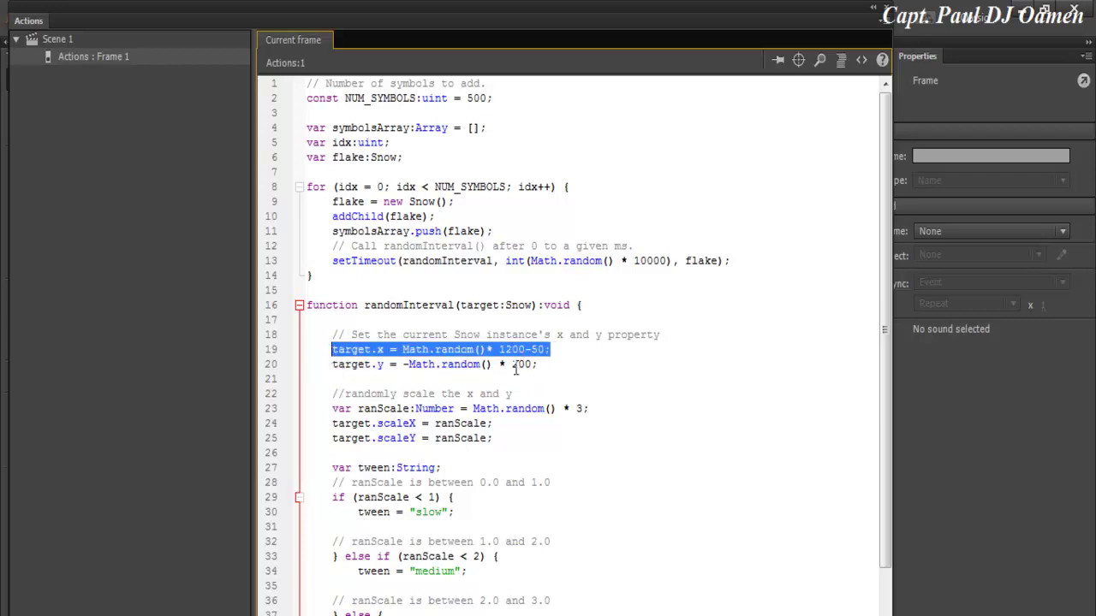
left_click_drag(519, 364, 513, 366)
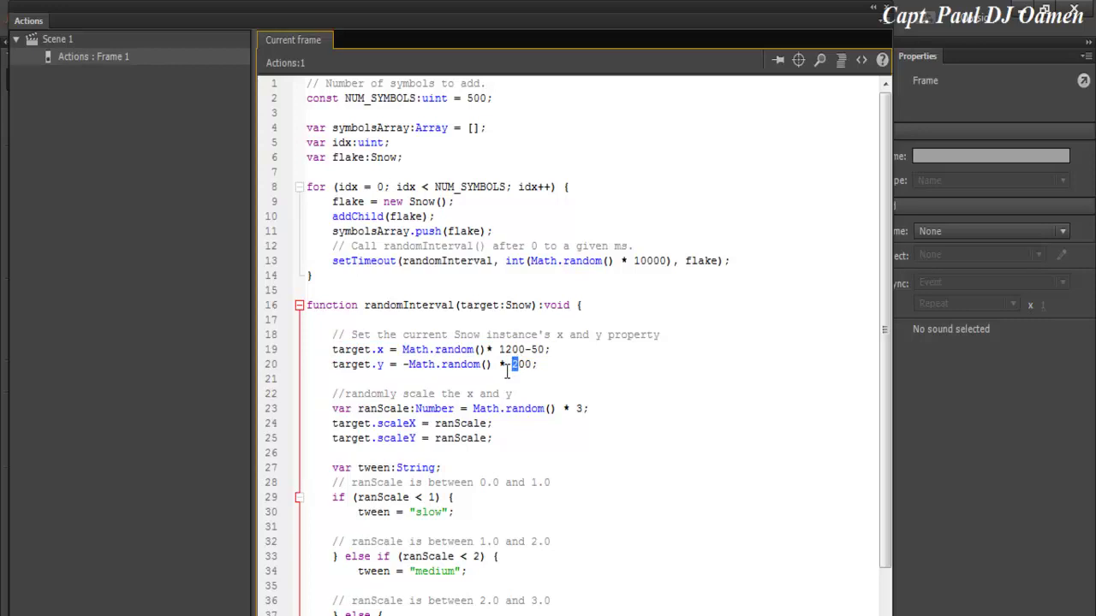
type("6")
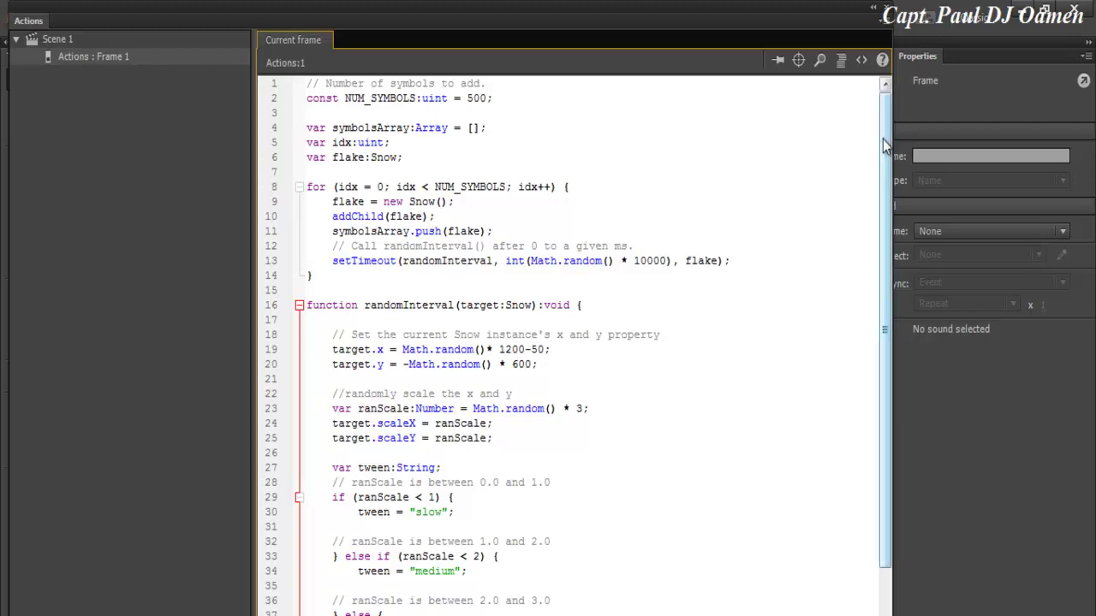
left_click_drag(886, 146, 867, 102)
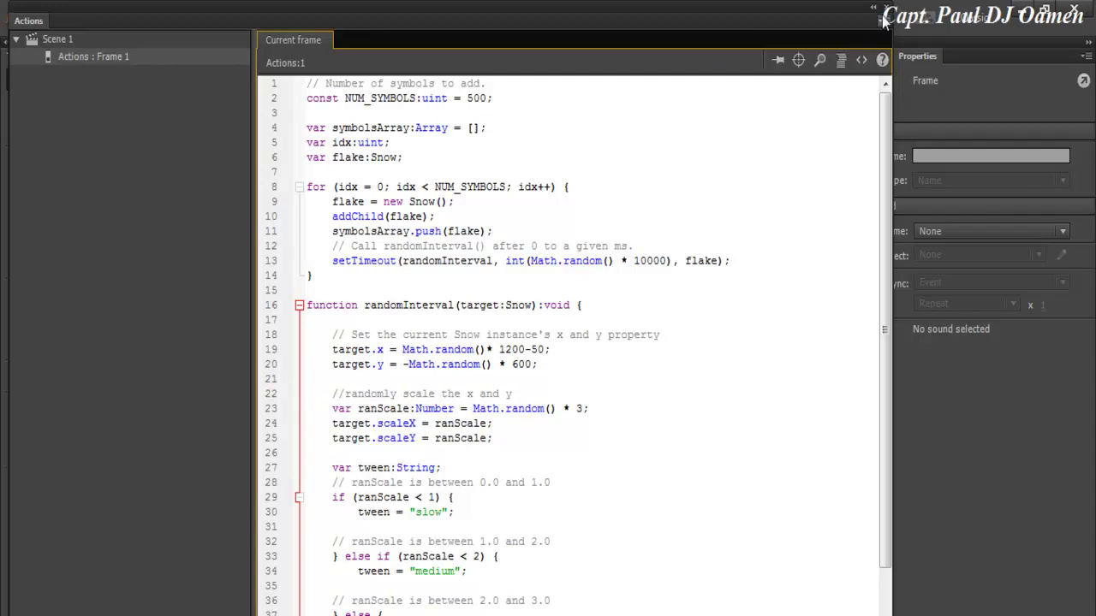
left_click(886, 9)
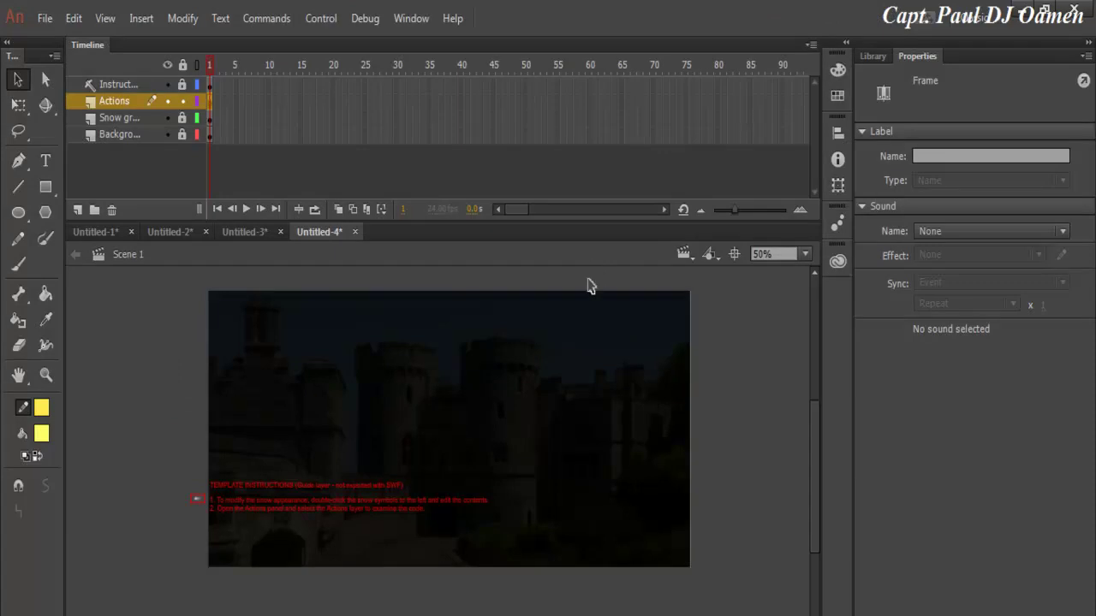
- Lock the Actions layer, unlock Instructions, and delete the red instruction text blocks from the stage
left_click(183, 101)
left_click(183, 84)
left_click(211, 88)
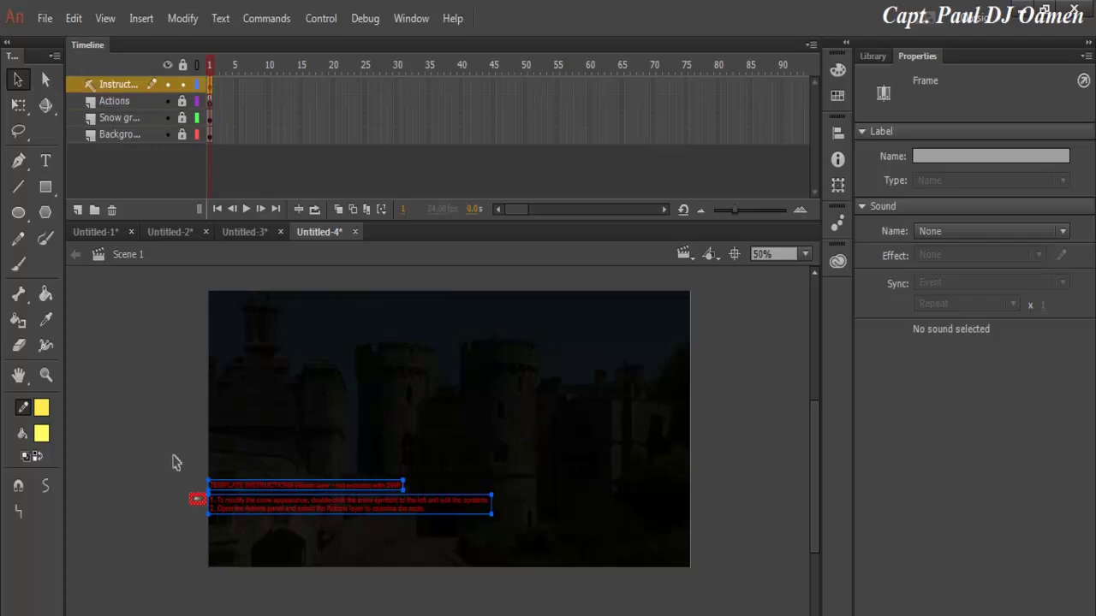
left_click_drag(172, 457, 213, 532)
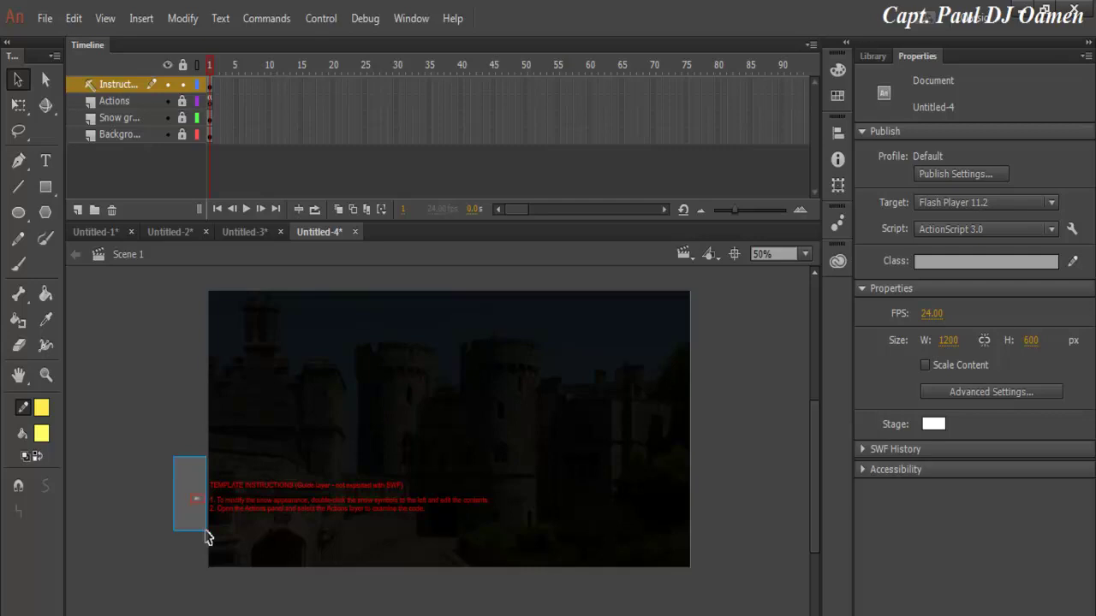
left_click(164, 563)
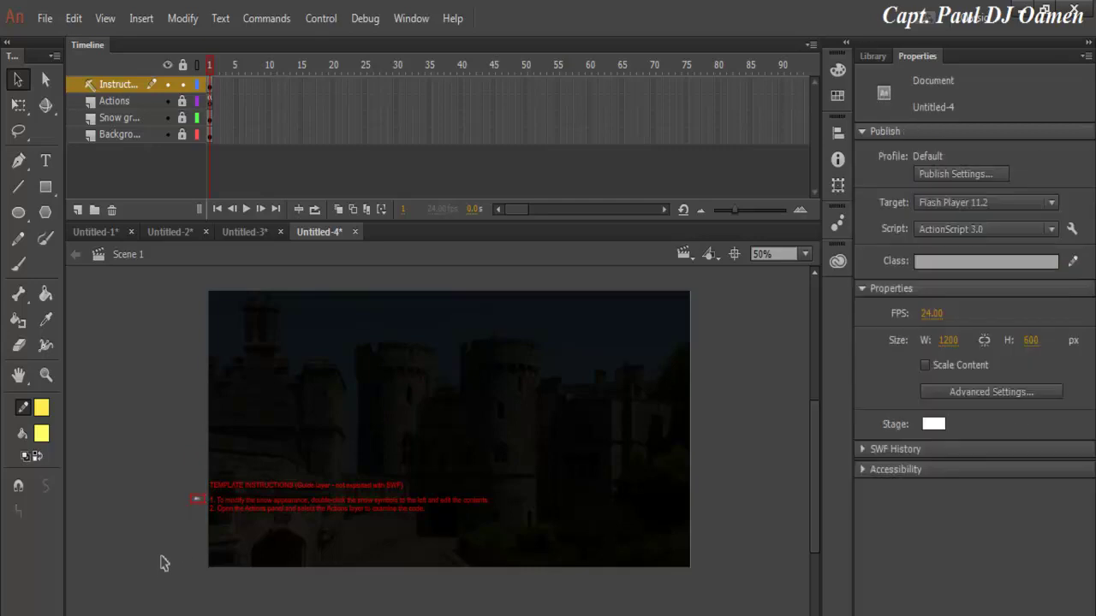
left_click_drag(338, 385, 345, 580)
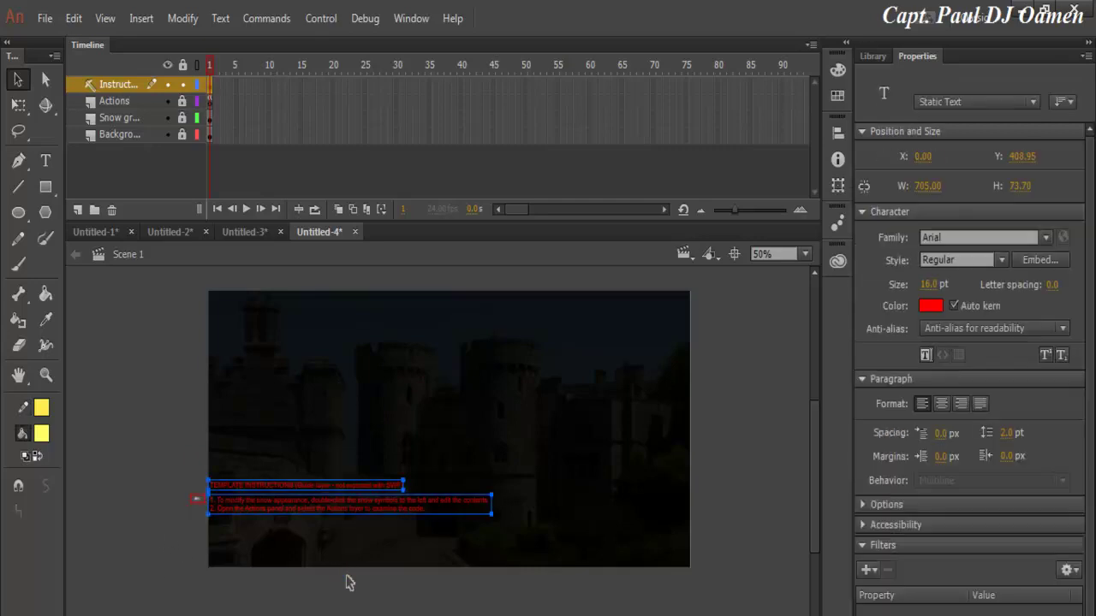
left_click_drag(318, 409, 341, 585)
key("Delete")
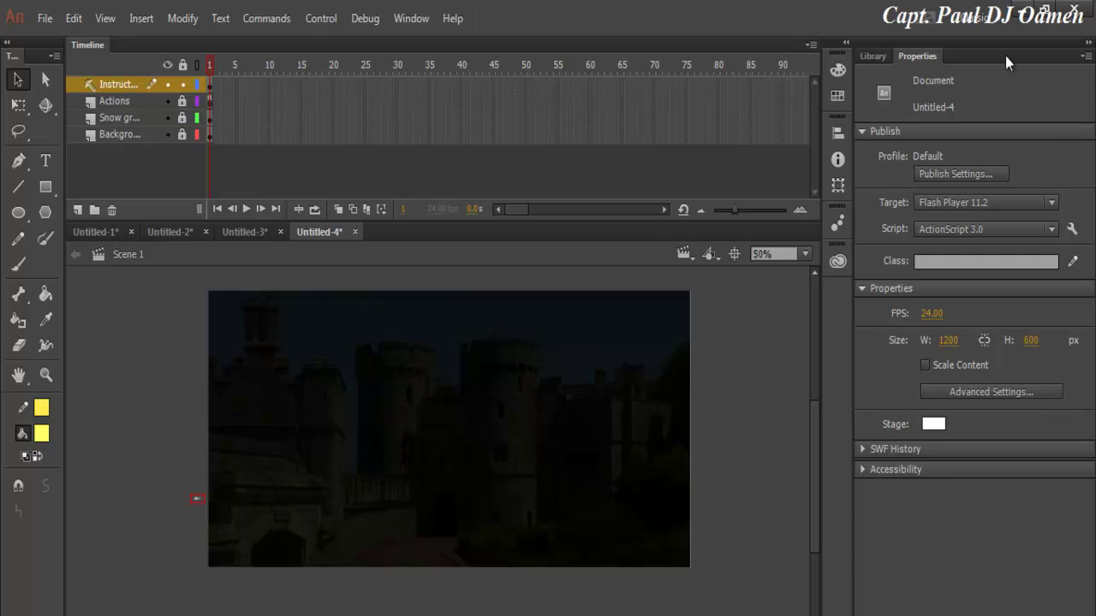
- Open the Snow symbol from the Library and delete its old flake shape
left_click(873, 57)
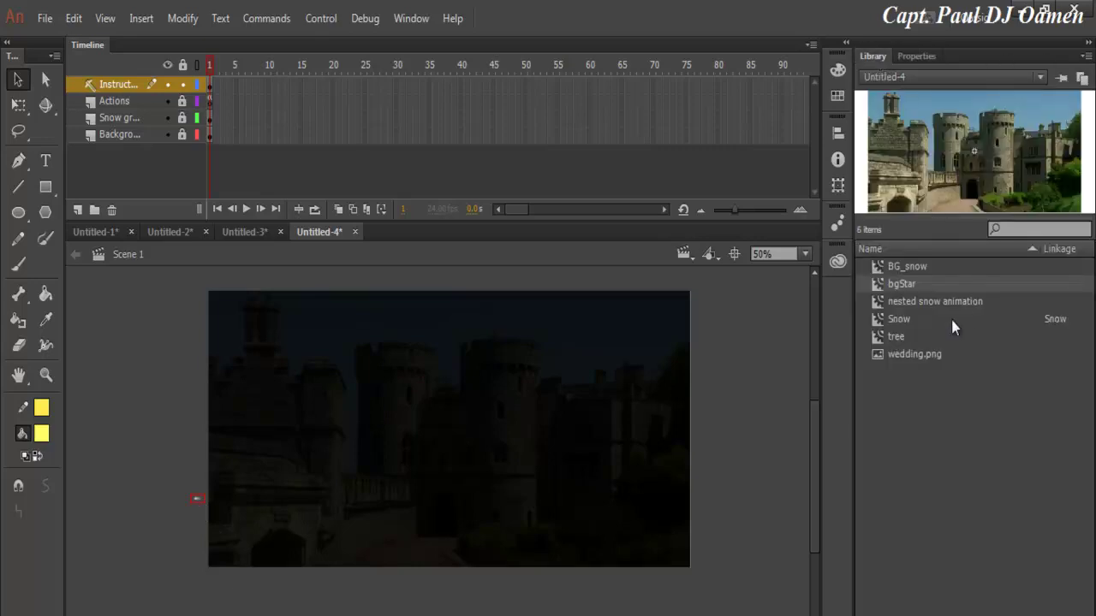
double_click(878, 319)
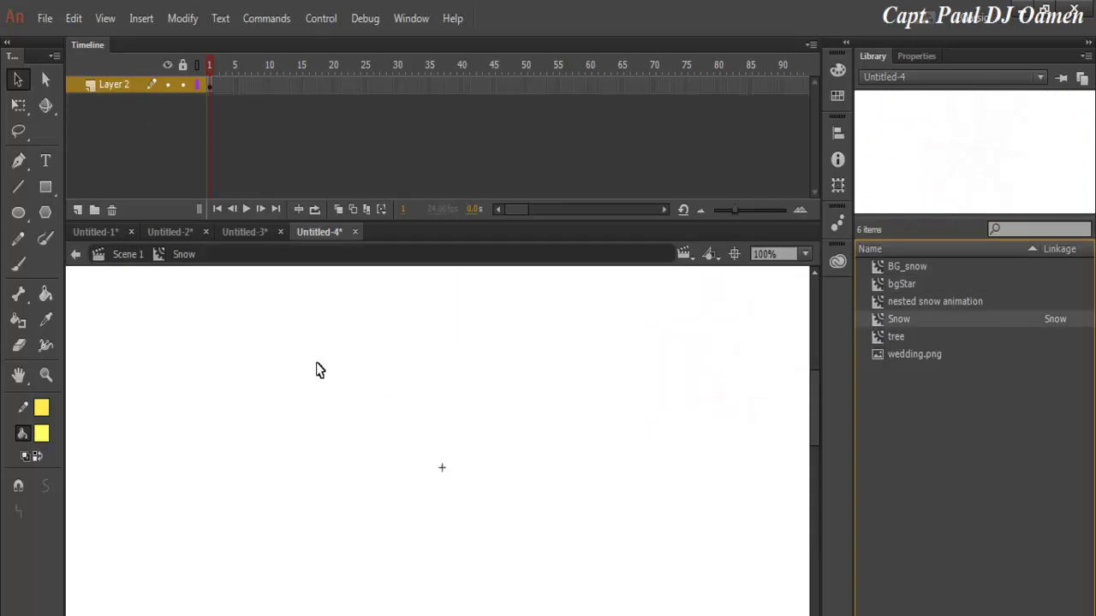
left_click_drag(317, 363, 518, 546)
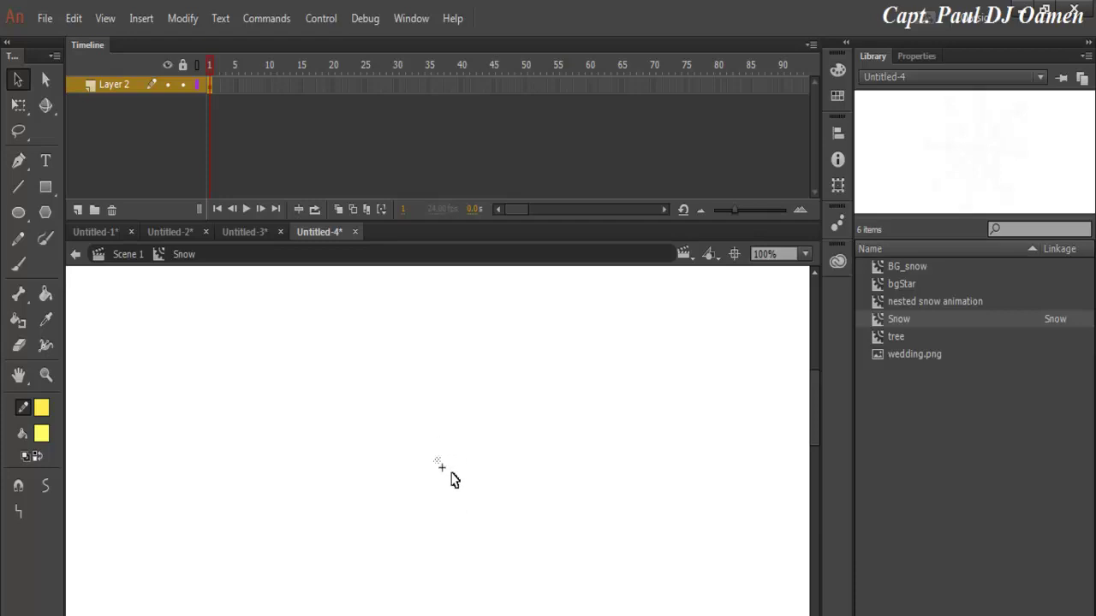
key("Delete")
- Set the stroke colour to pale yellow #FFFFCC and the fill colour to #FFFF99
left_click(47, 409)
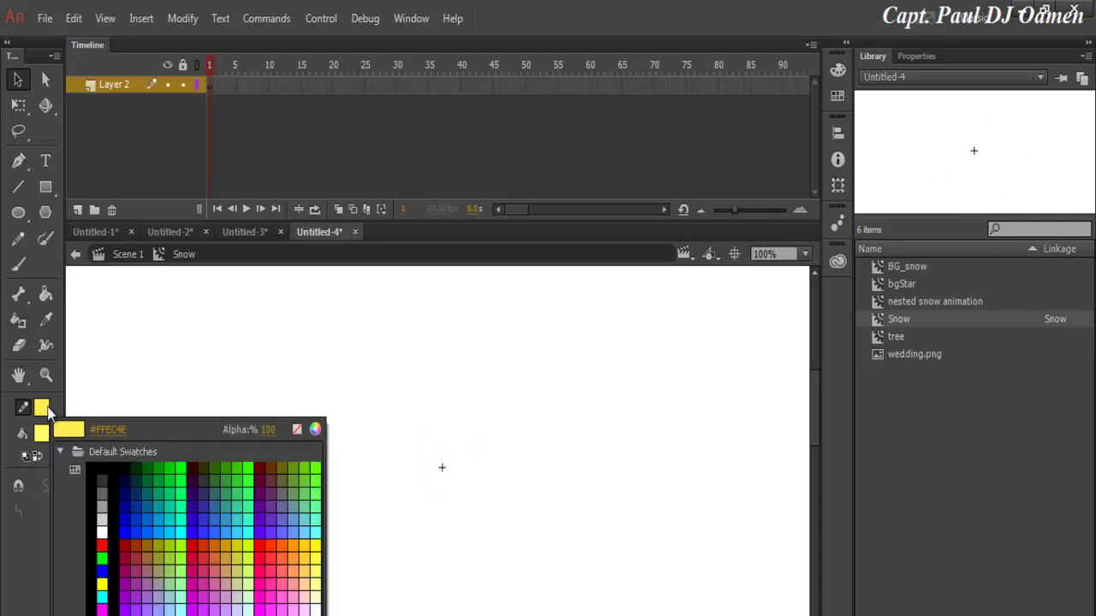
left_click(318, 590)
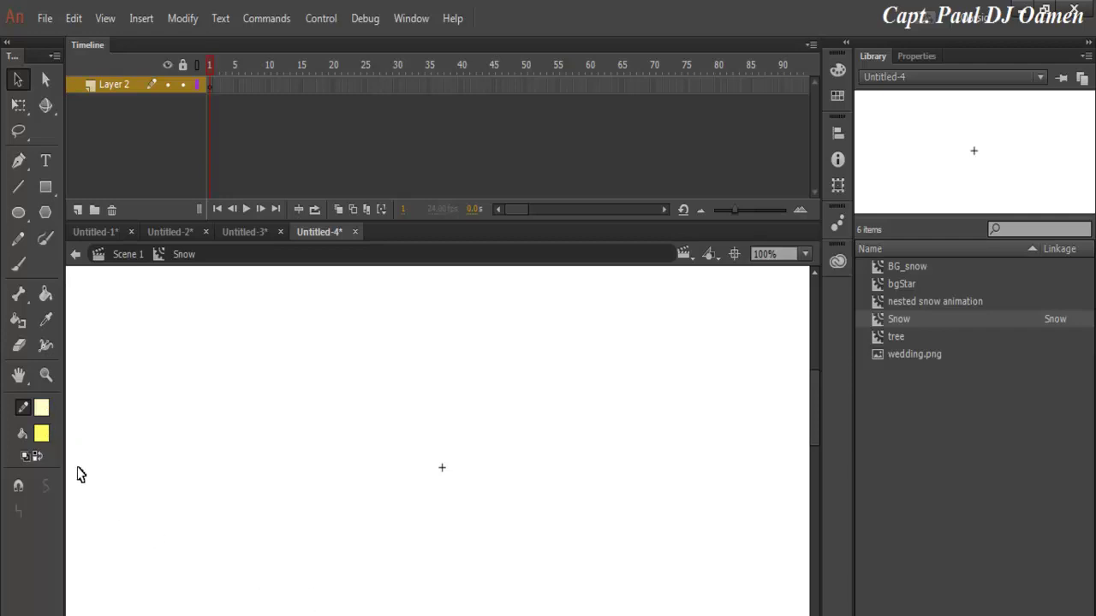
left_click(40, 437)
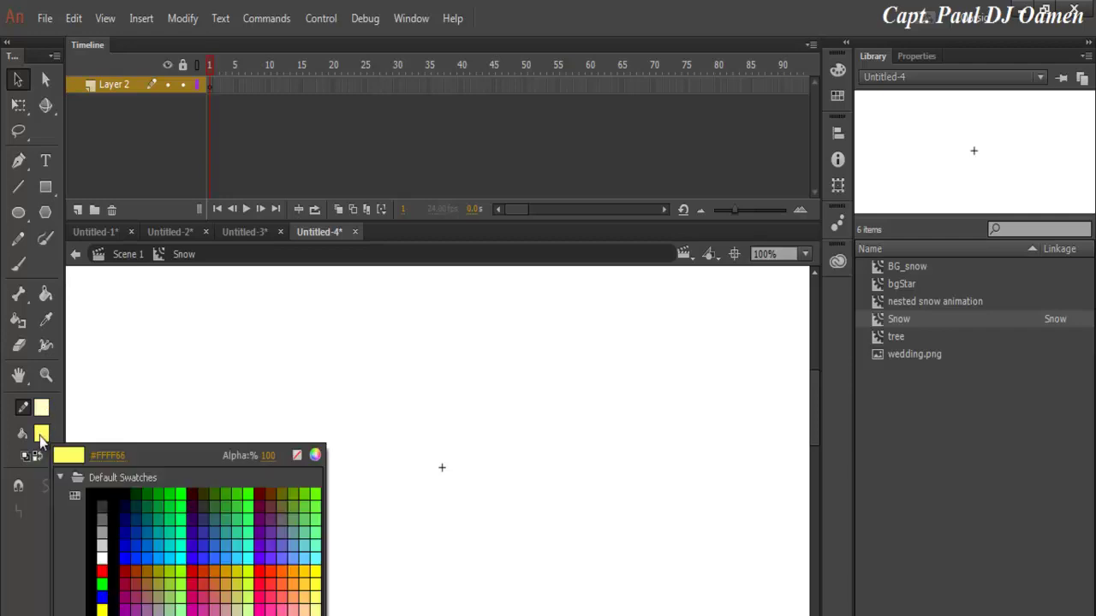
left_click(324, 609)
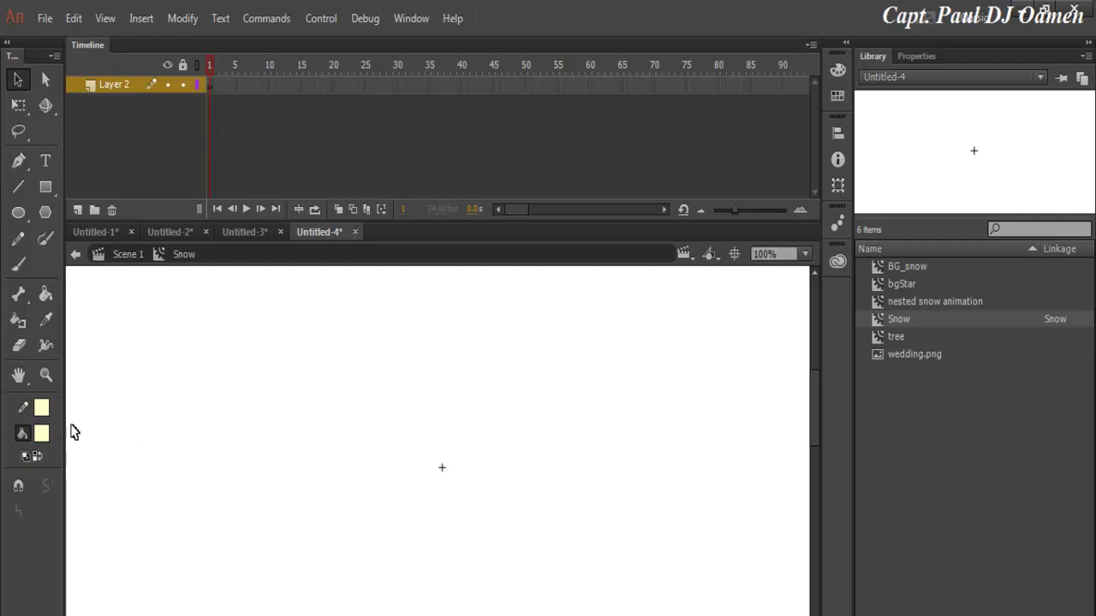
left_click(43, 439)
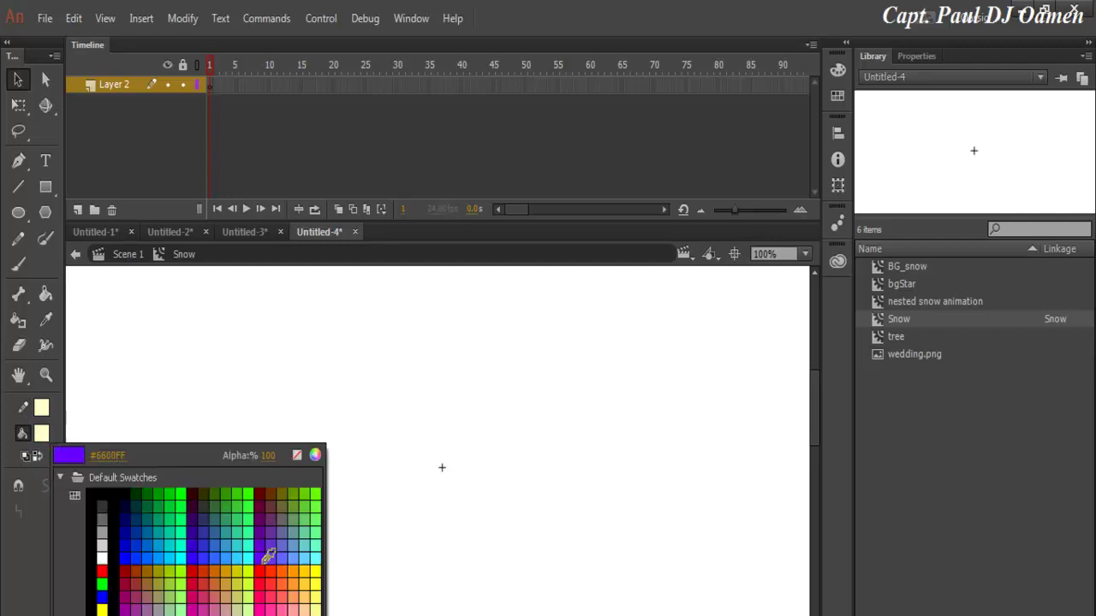
left_click(315, 608)
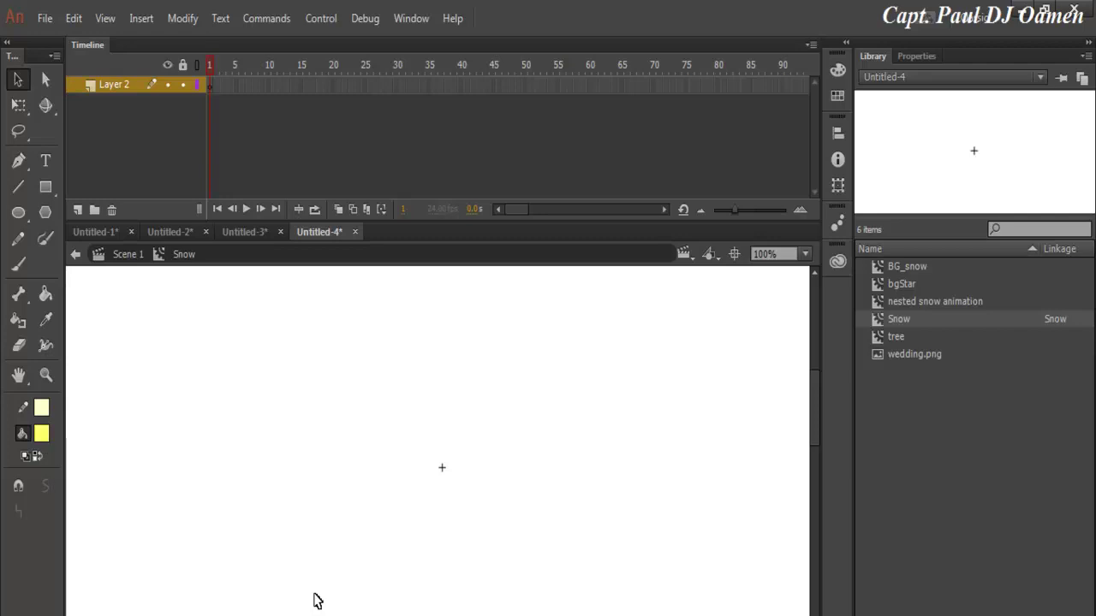
left_click(45, 435)
left_click(41, 409)
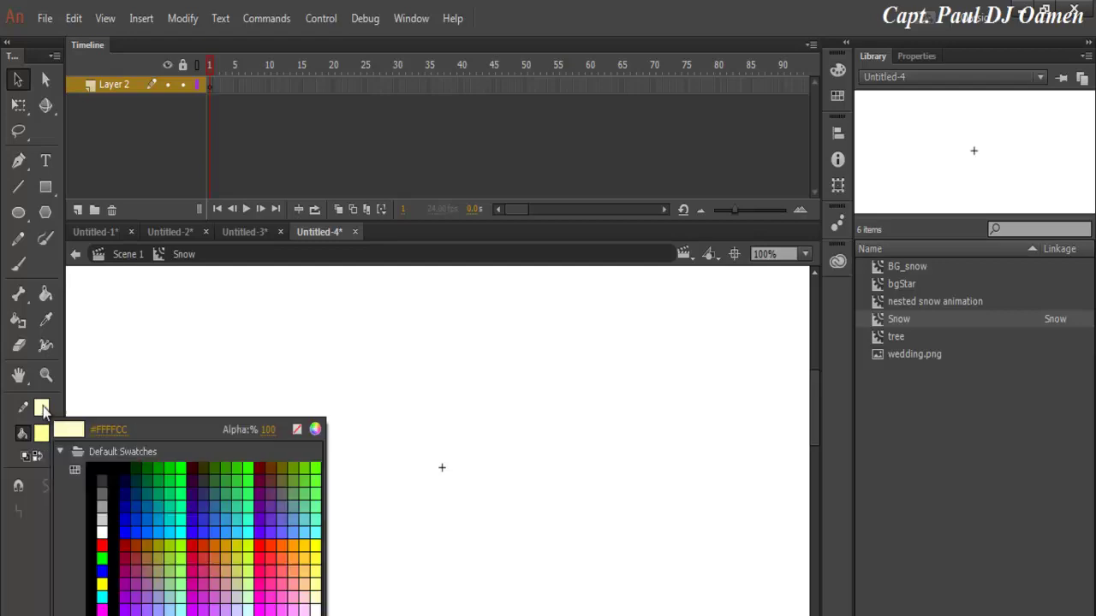
left_click(321, 582)
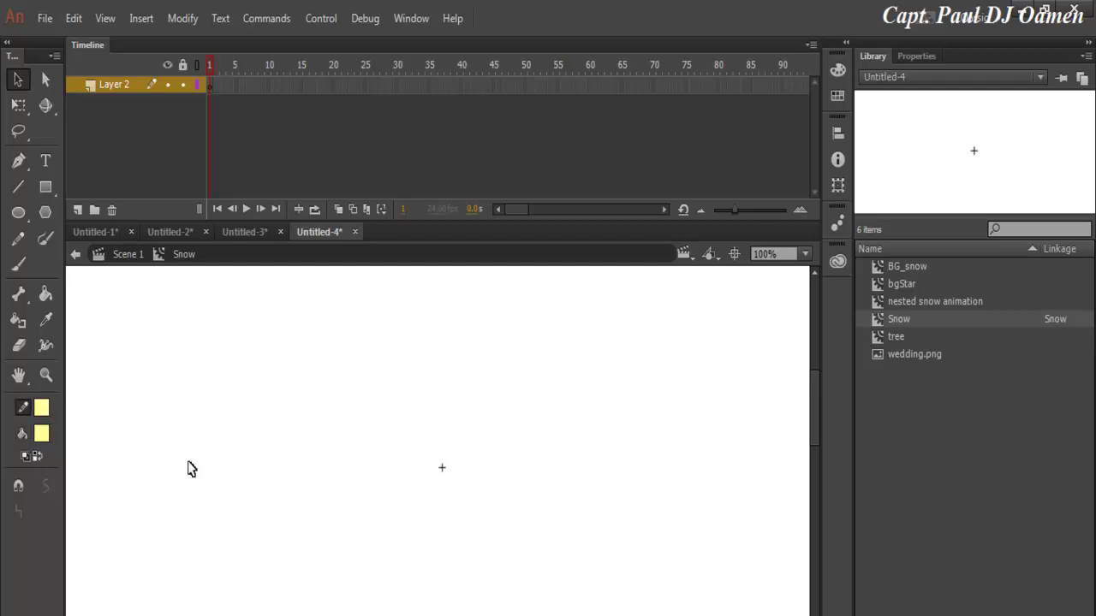
- Set the PolyStar Tool options to star style with 6 sides
left_click(46, 218)
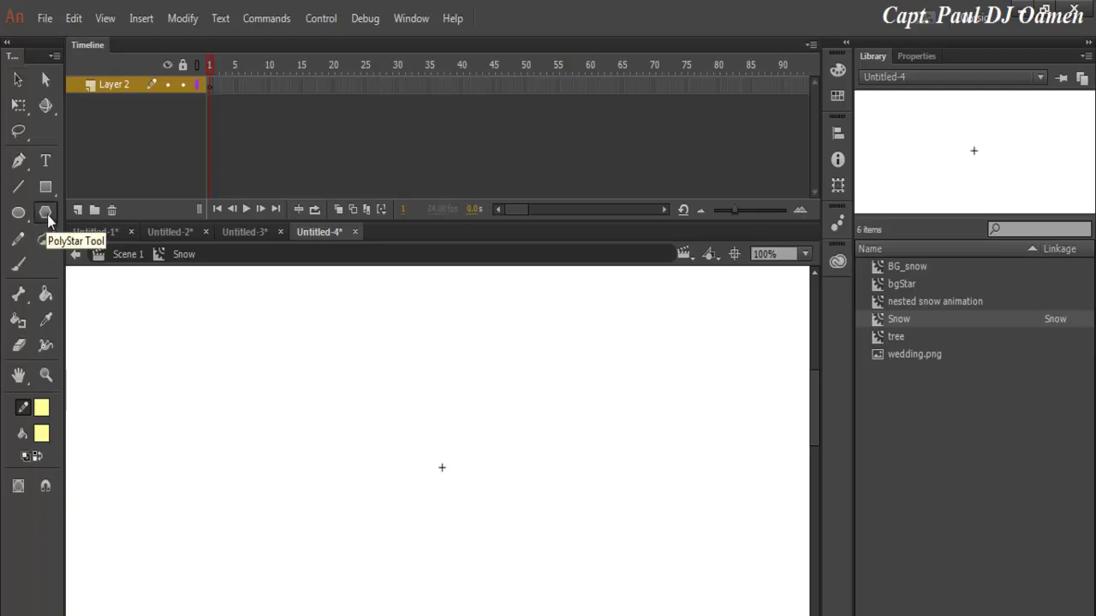
left_click(916, 56)
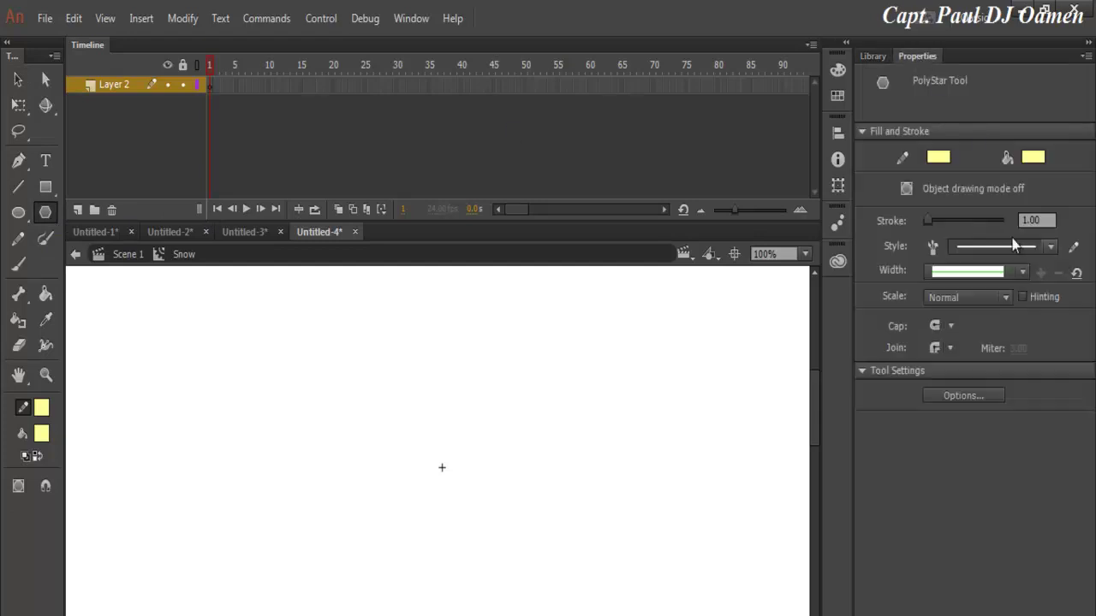
left_click(957, 395)
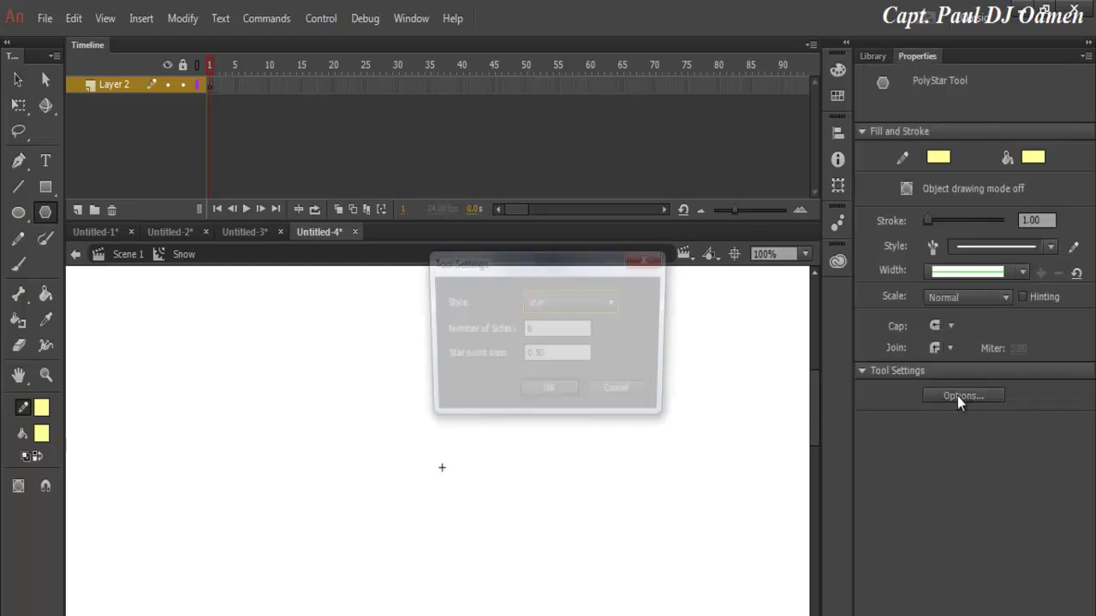
left_click(614, 304)
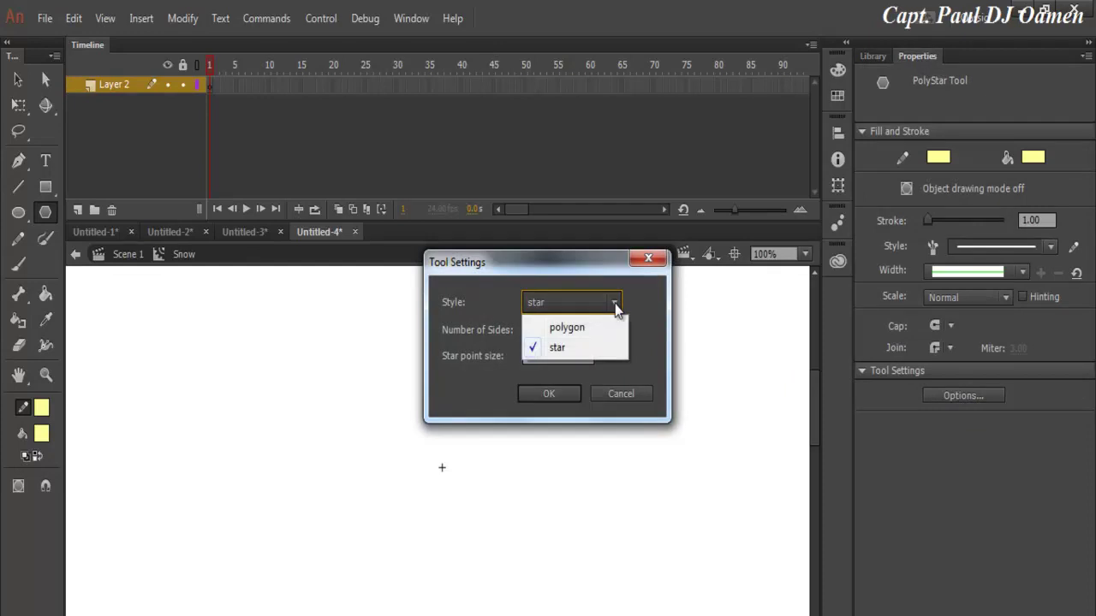
left_click(564, 348)
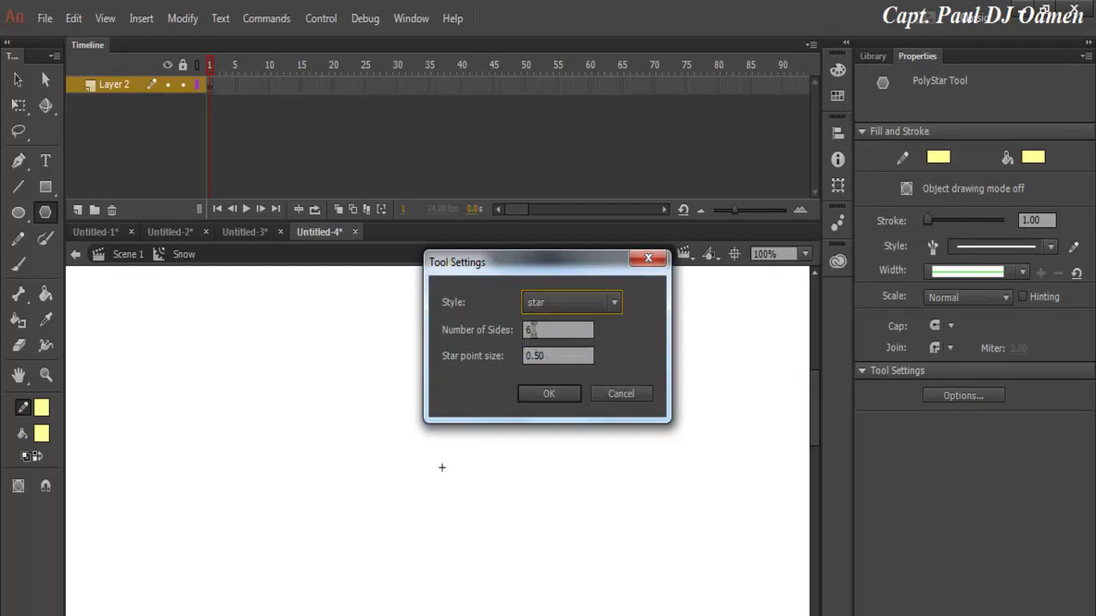
left_click(548, 338)
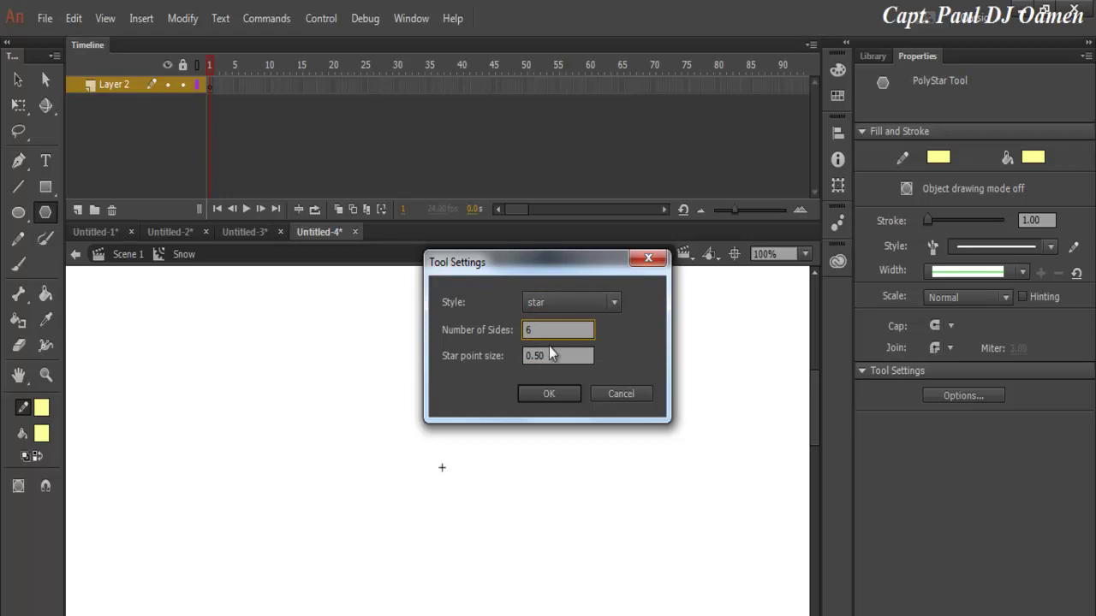
left_click(546, 393)
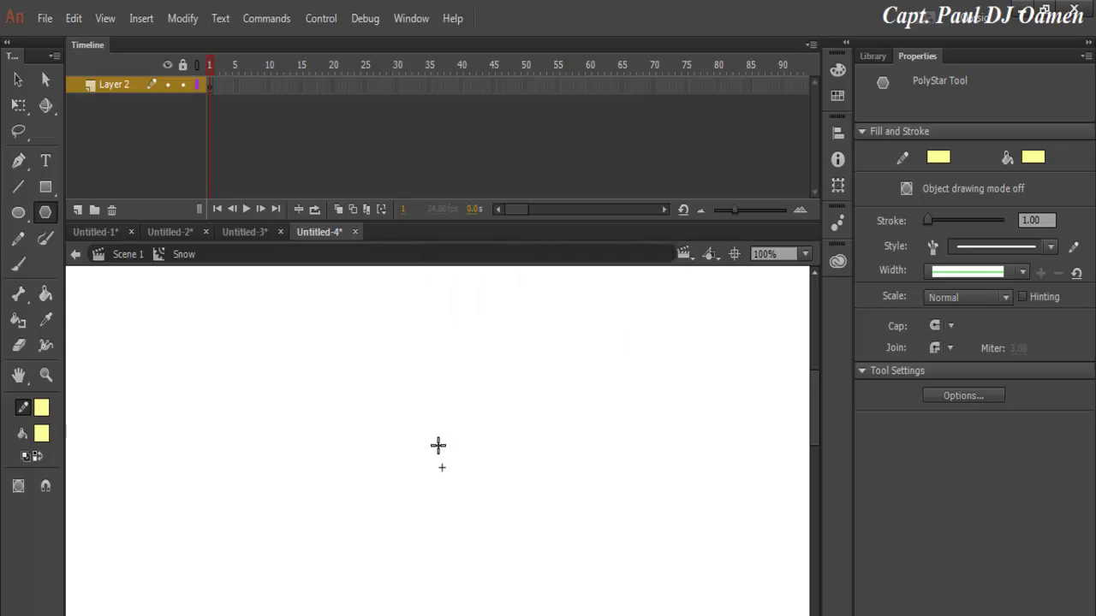
- Draw a tiny yellow star and nudge it onto the Snow symbol's registration point
mouse_move(439, 446)
left_mouse_down()
mouse_move(519, 528)
mouse_move(442, 446)
left_mouse_up()
left_click(18, 80)
left_click_drag(431, 428, 505, 503)
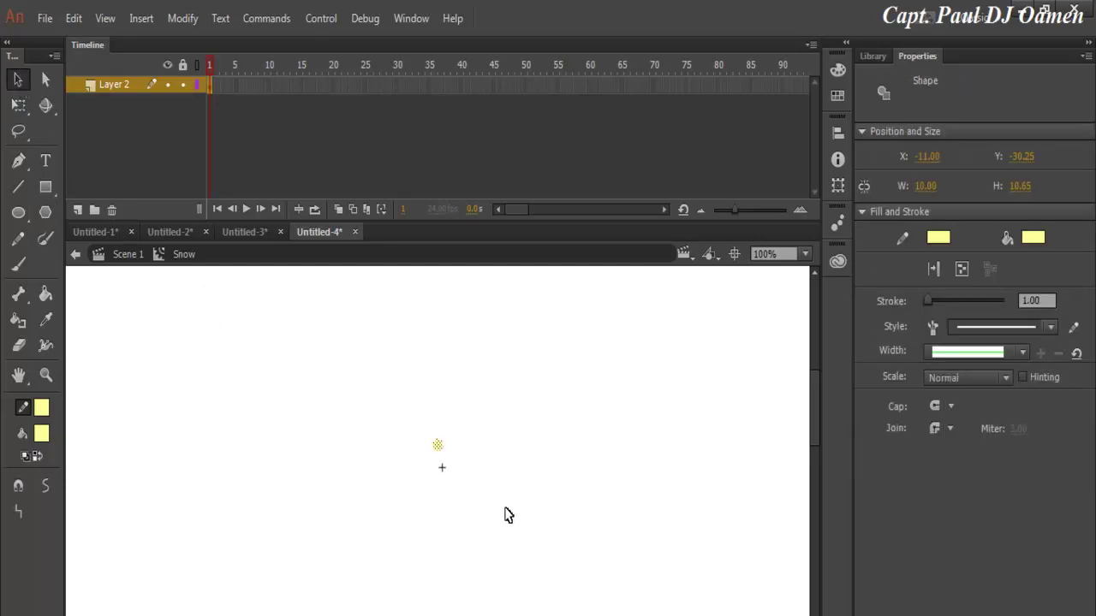
key("Right")
key("Right")
key("Right")
key("Right")
key("Right")
key("Down")
key("Down")
key("Down")
key("Down")
left_click(505, 481)
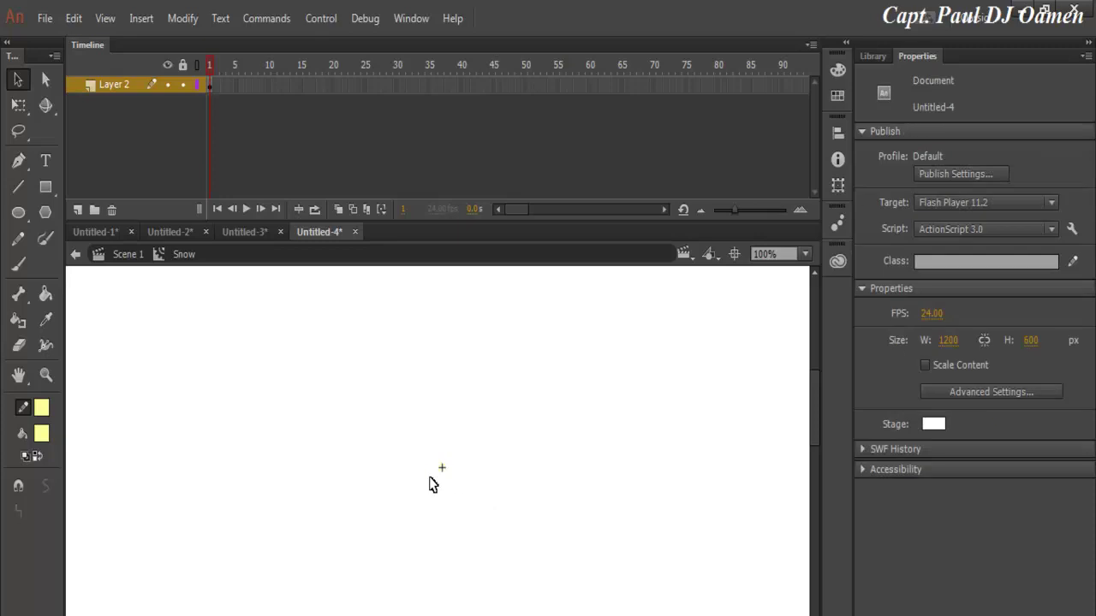
left_click_drag(420, 446, 484, 500)
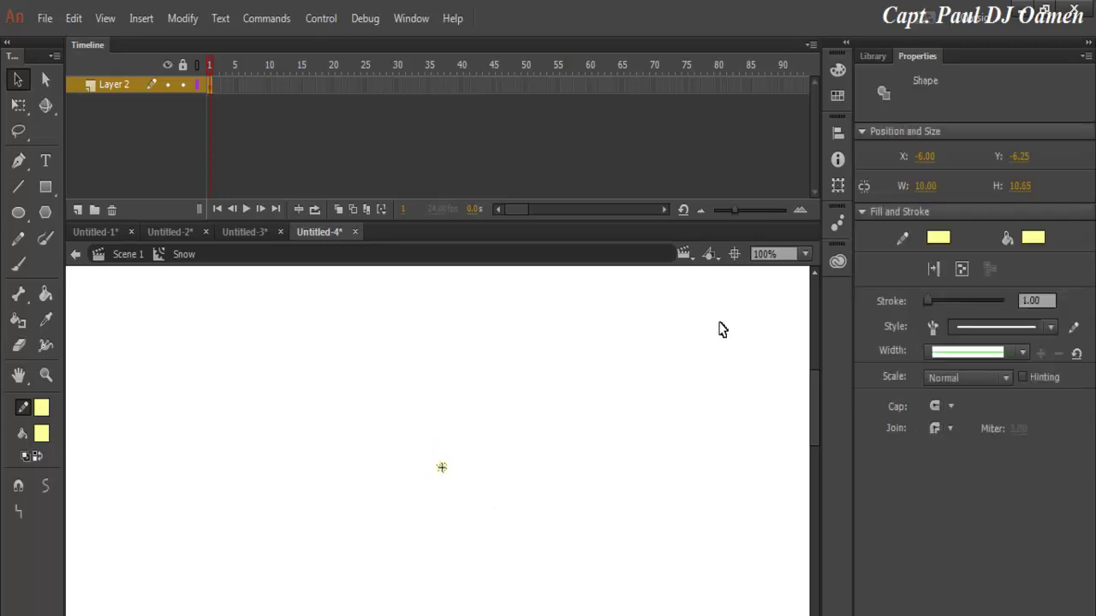
- Return to Scene 1, test-play the yellow stars falling over the castle, and close the preview
left_click(124, 257)
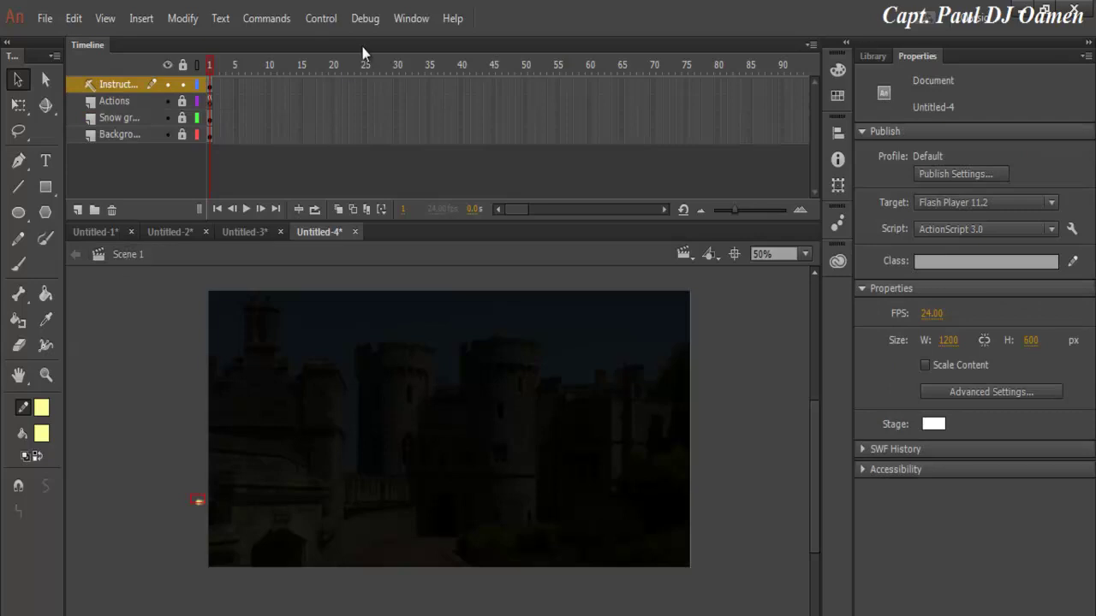
left_click(326, 25)
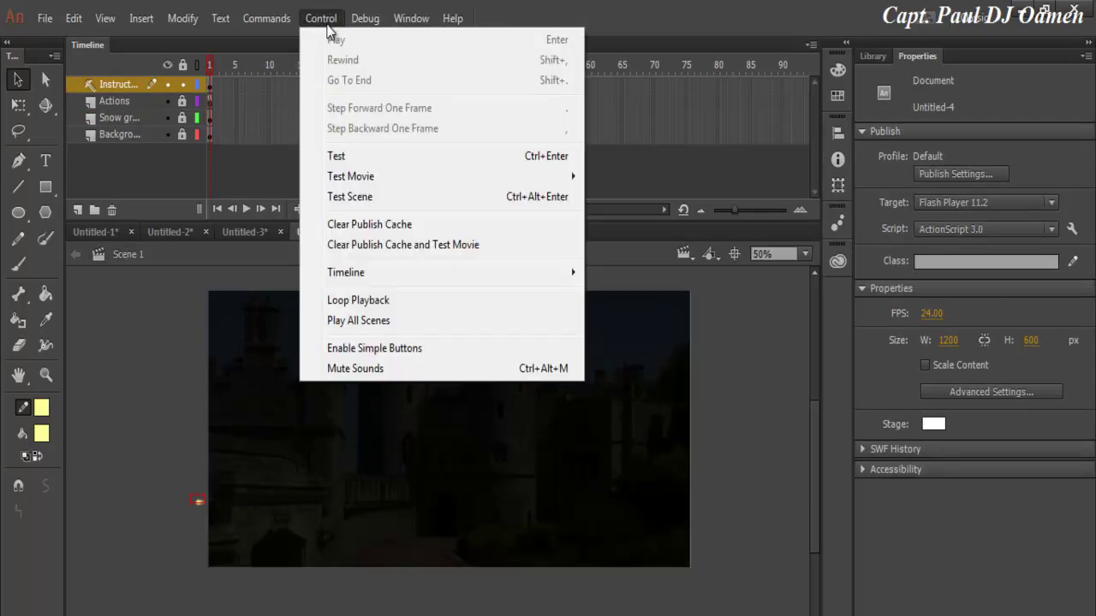
left_click(348, 198)
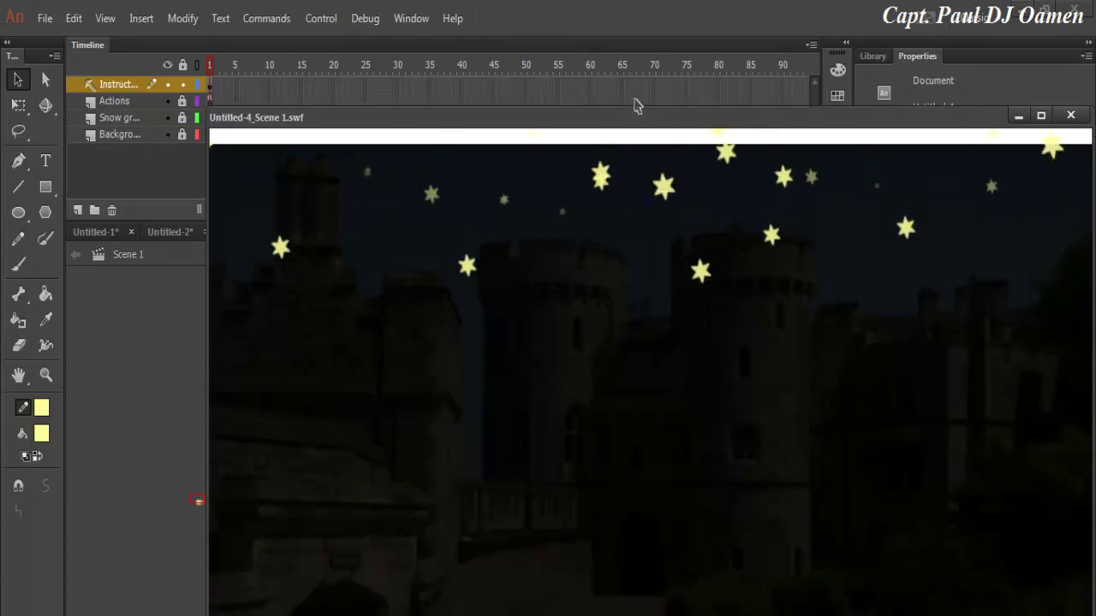
left_click_drag(634, 110, 497, 52)
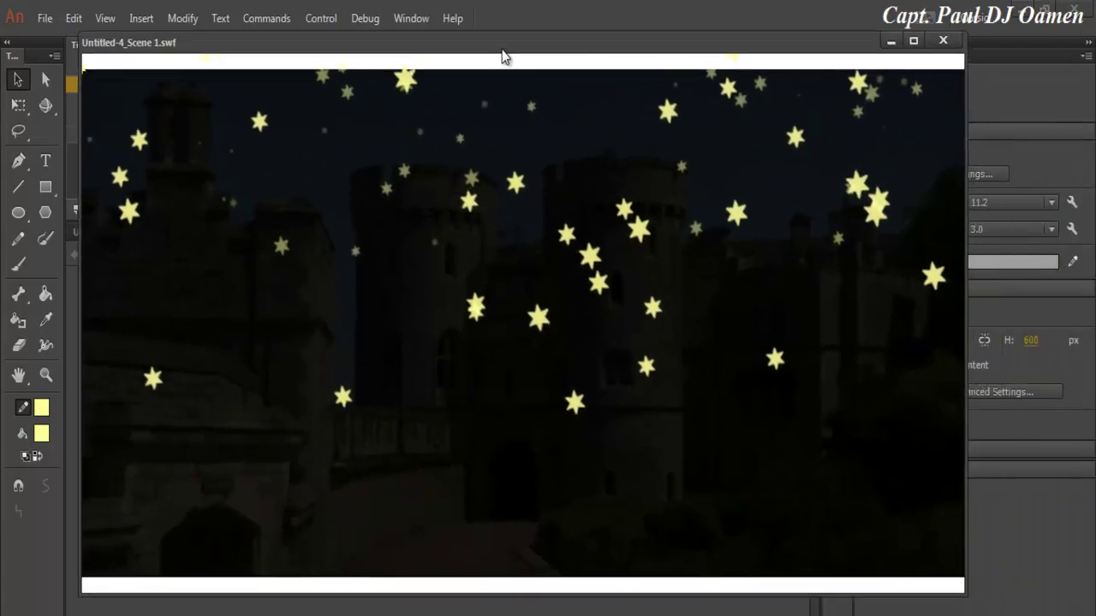
left_click(943, 40)
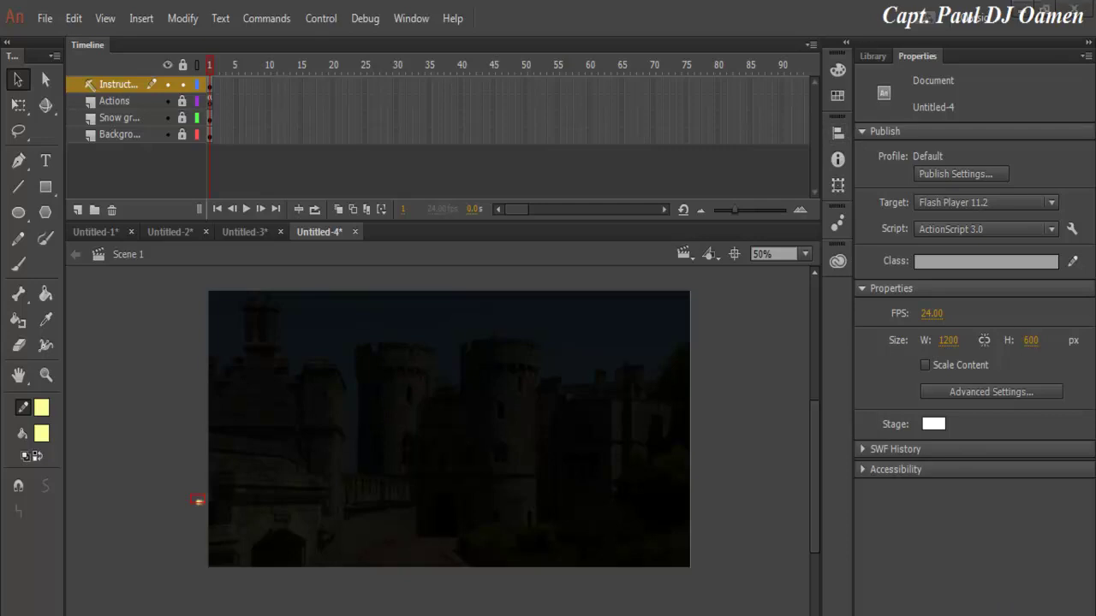
- Set the bgStar background clip's height to 800 and test the scene again
left_click(1031, 340)
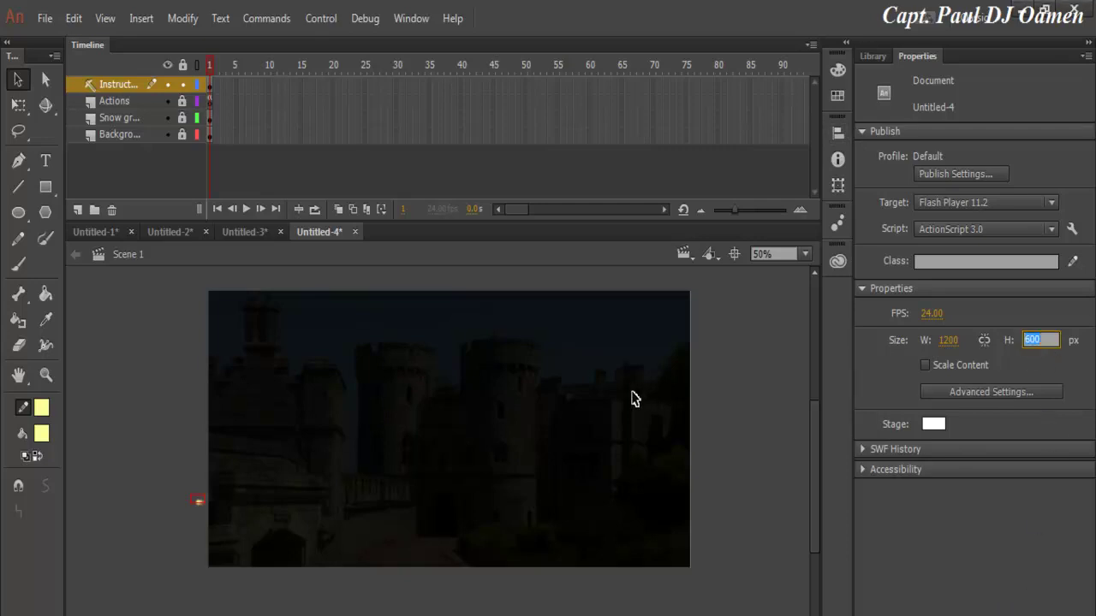
left_click(212, 137)
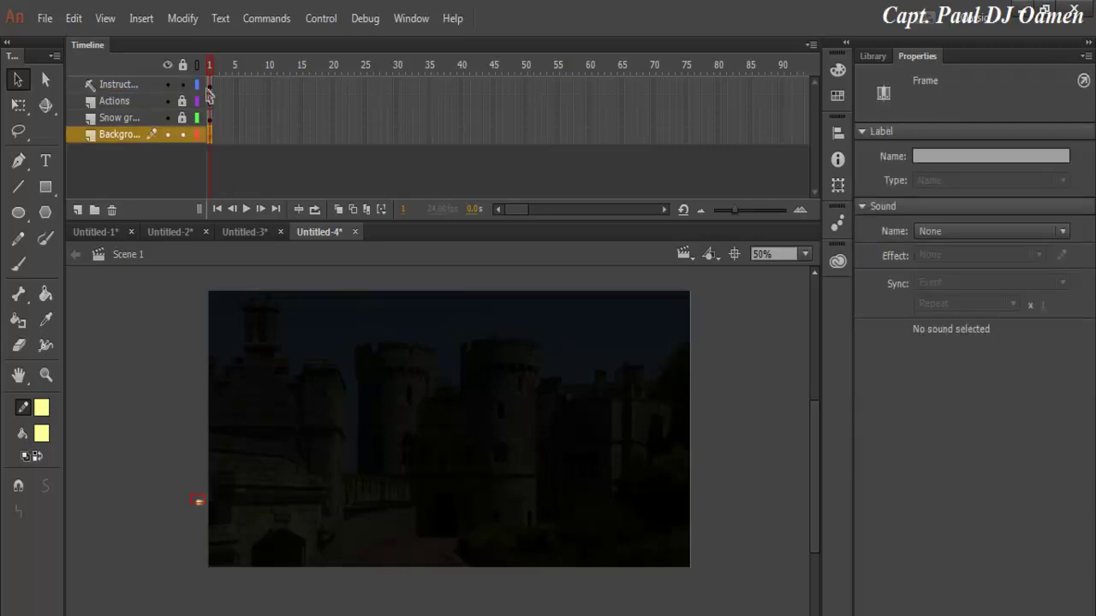
left_click(421, 338)
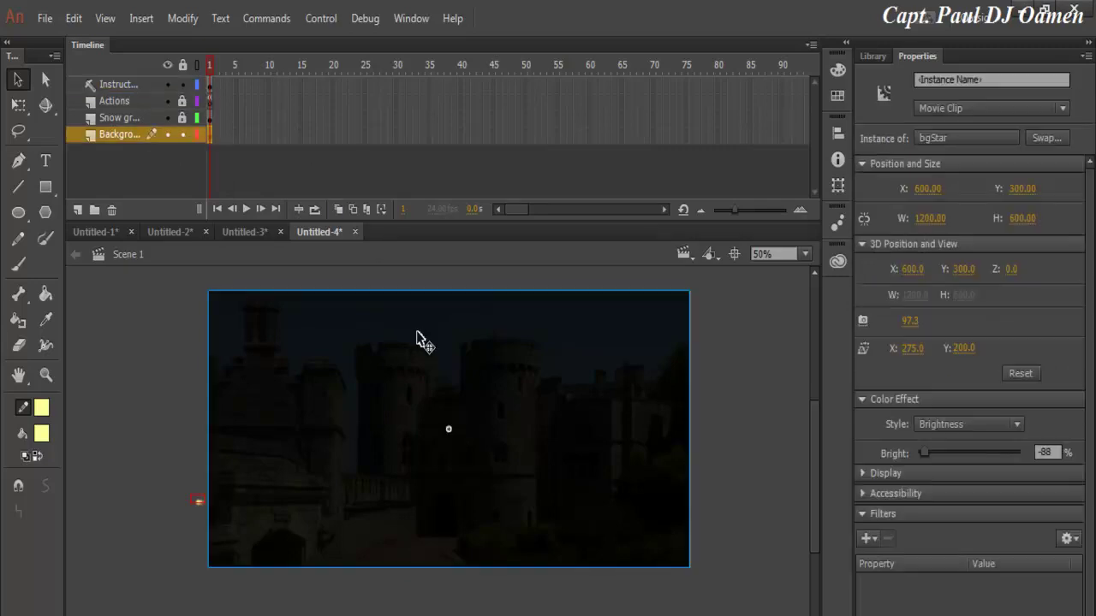
left_click(186, 84)
left_click(586, 325)
left_click(1023, 218)
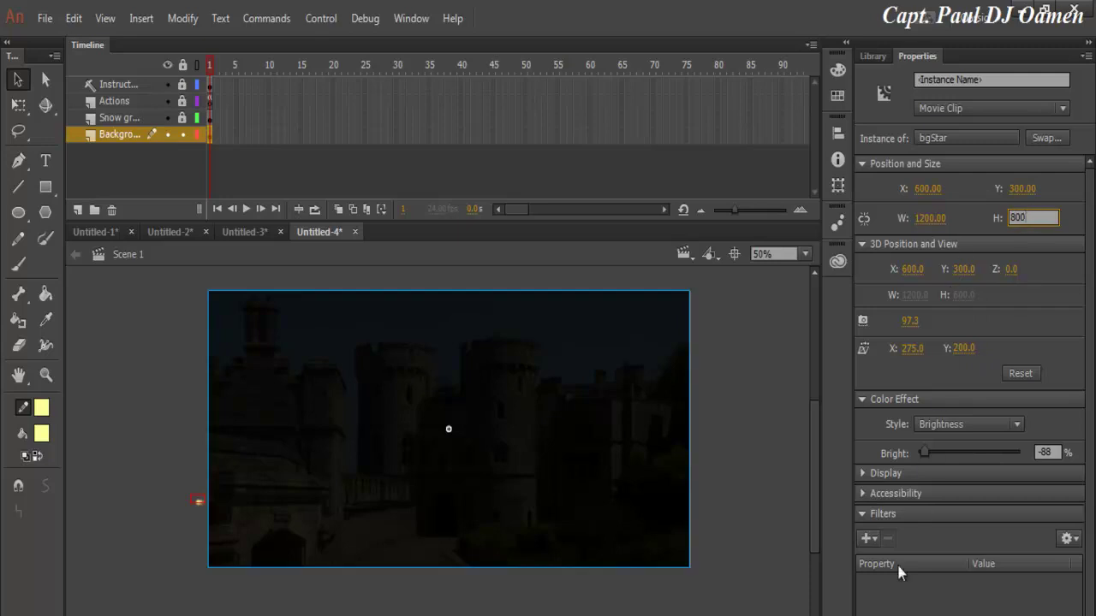
left_click(326, 19)
left_click(362, 198)
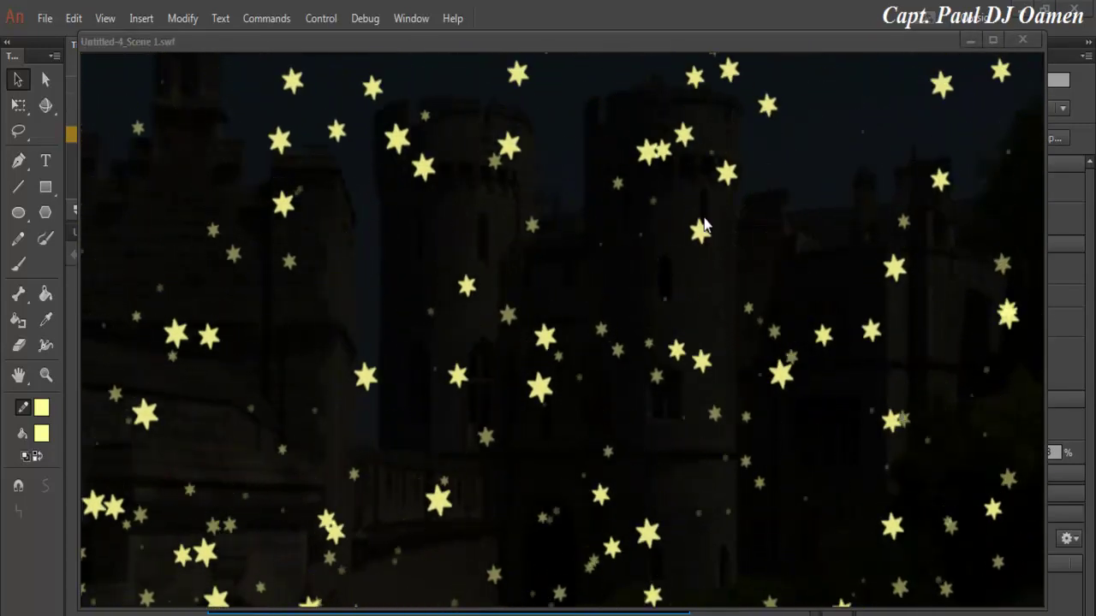
- Close the preview, lower NUM_SYMBOLS from 500 to 200 in the frame script, and test the scene
left_click(1024, 40)
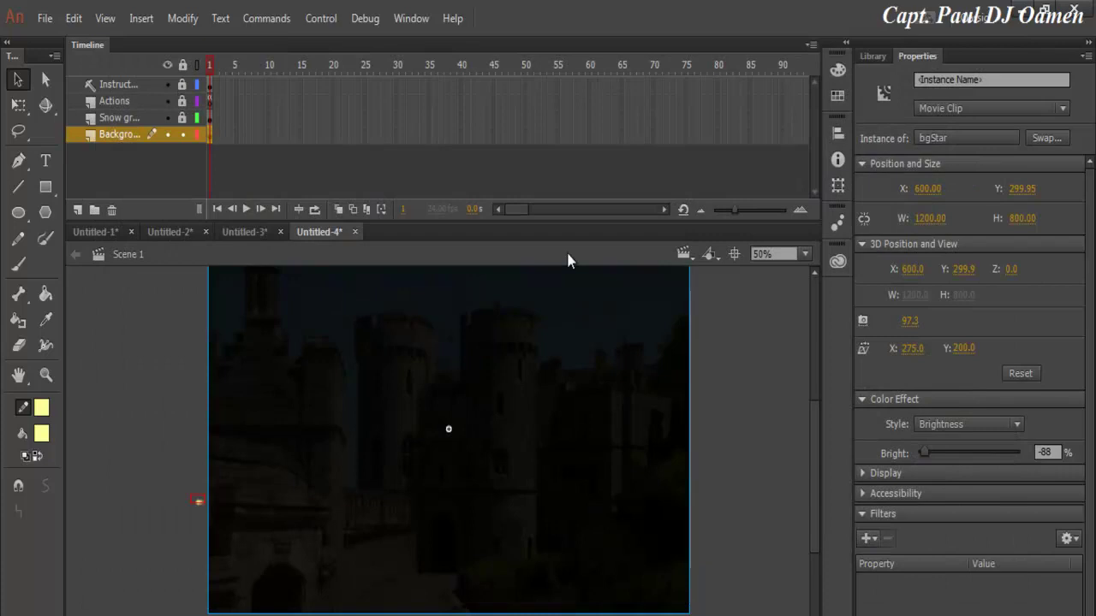
right_click(212, 102)
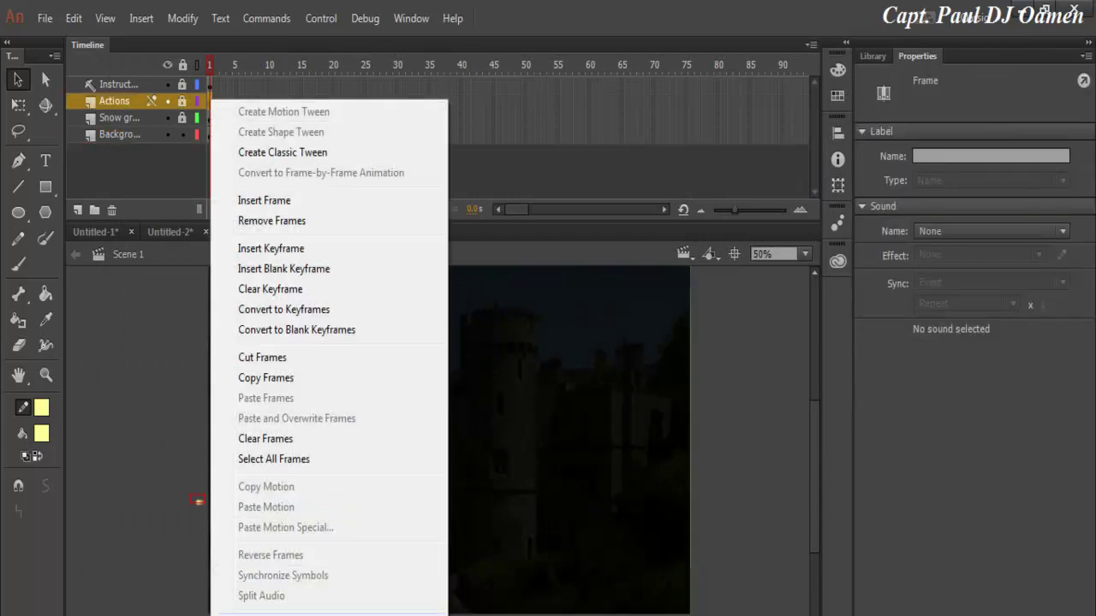
left_click(244, 608)
left_click_drag(481, 99, 475, 99)
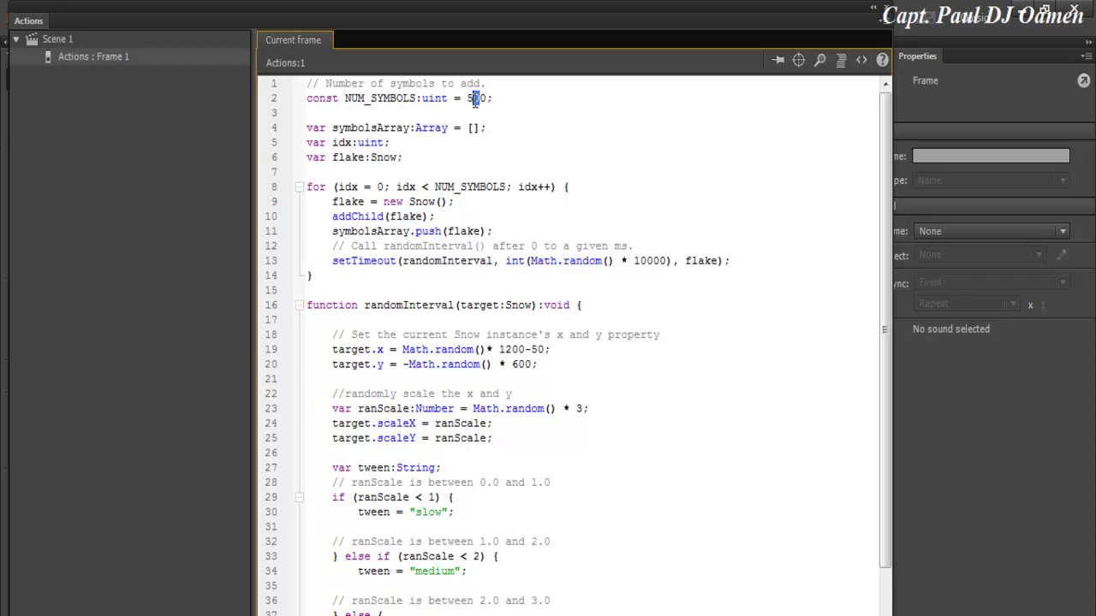
left_click(476, 98)
left_click(894, 12)
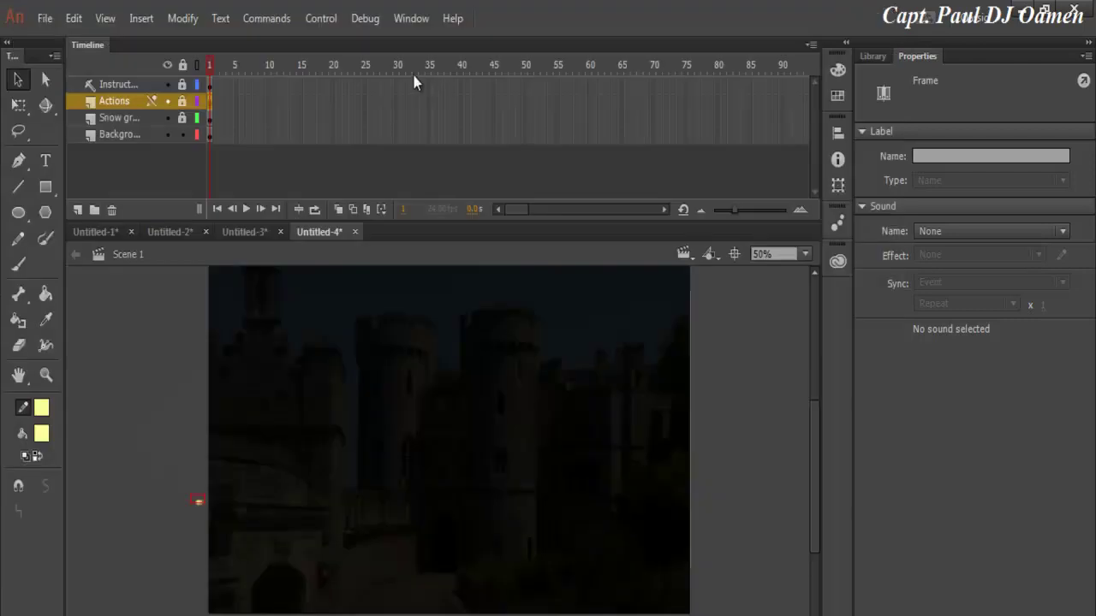
left_click(332, 25)
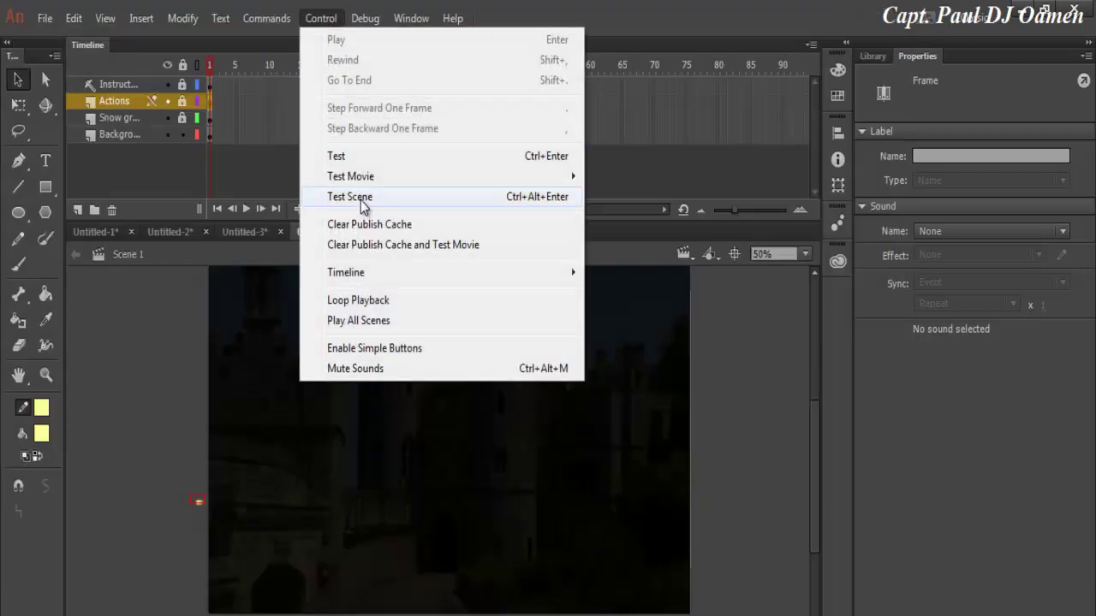
left_click(360, 198)
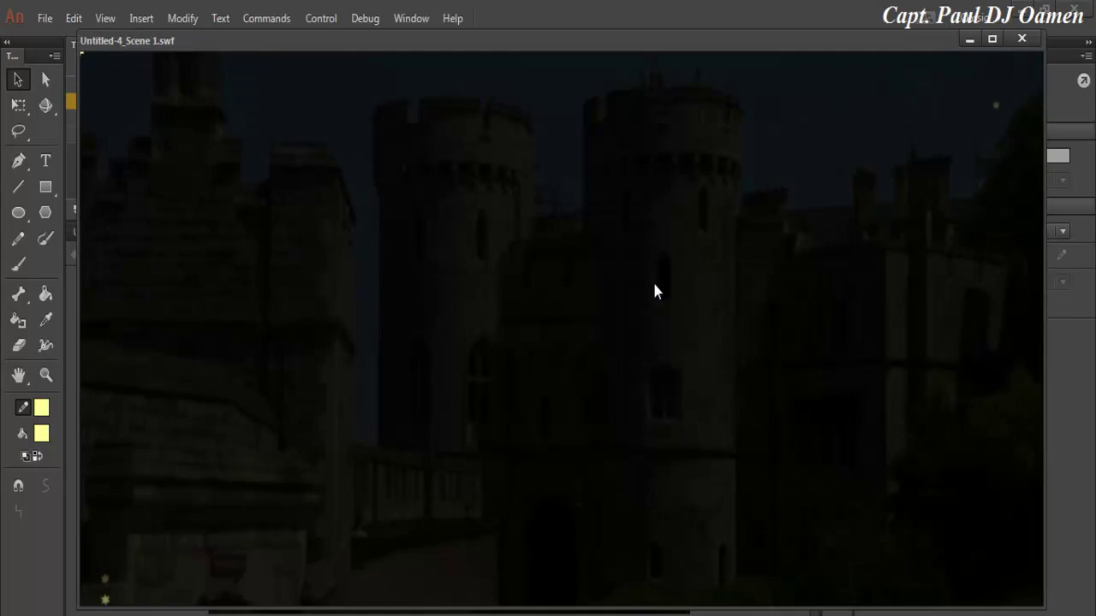